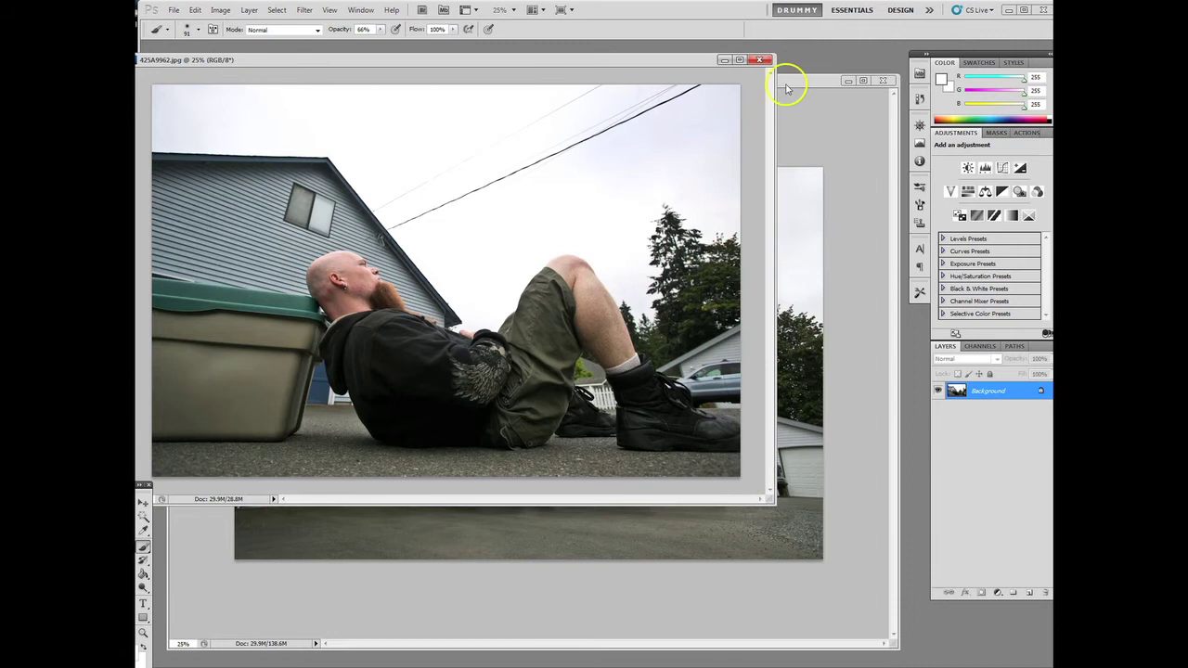
Step: Hide Layer 4 in 80ft.psd and enlarge the 425A9962.jpg window in front of it
click(787, 83)
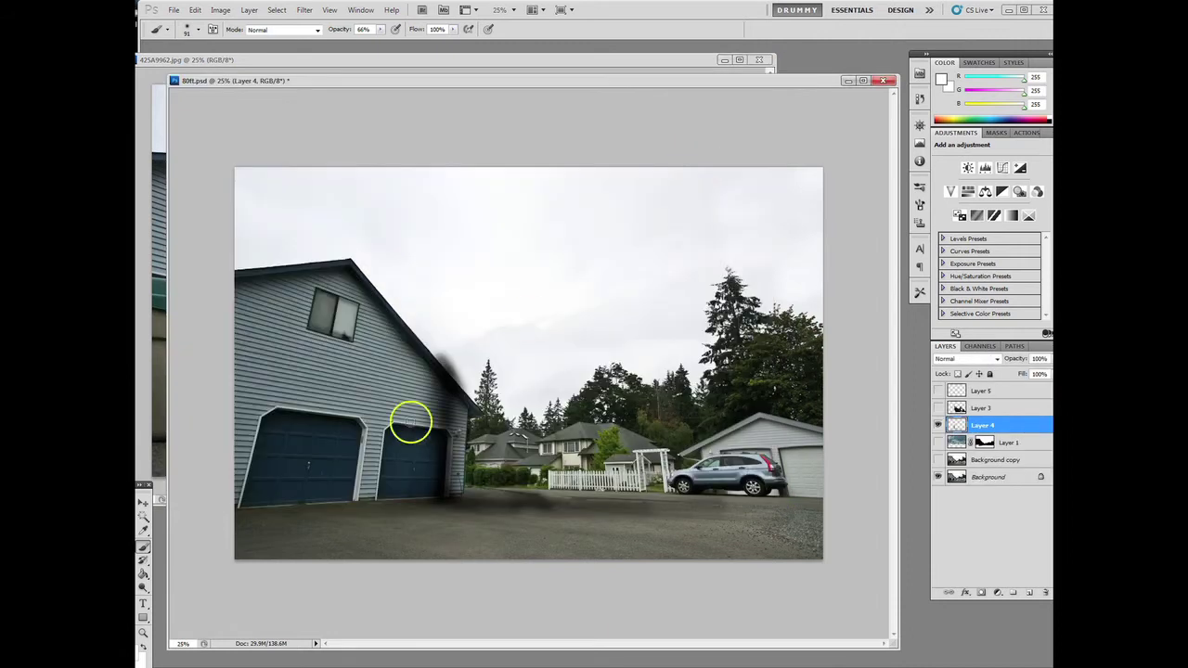
click(937, 425)
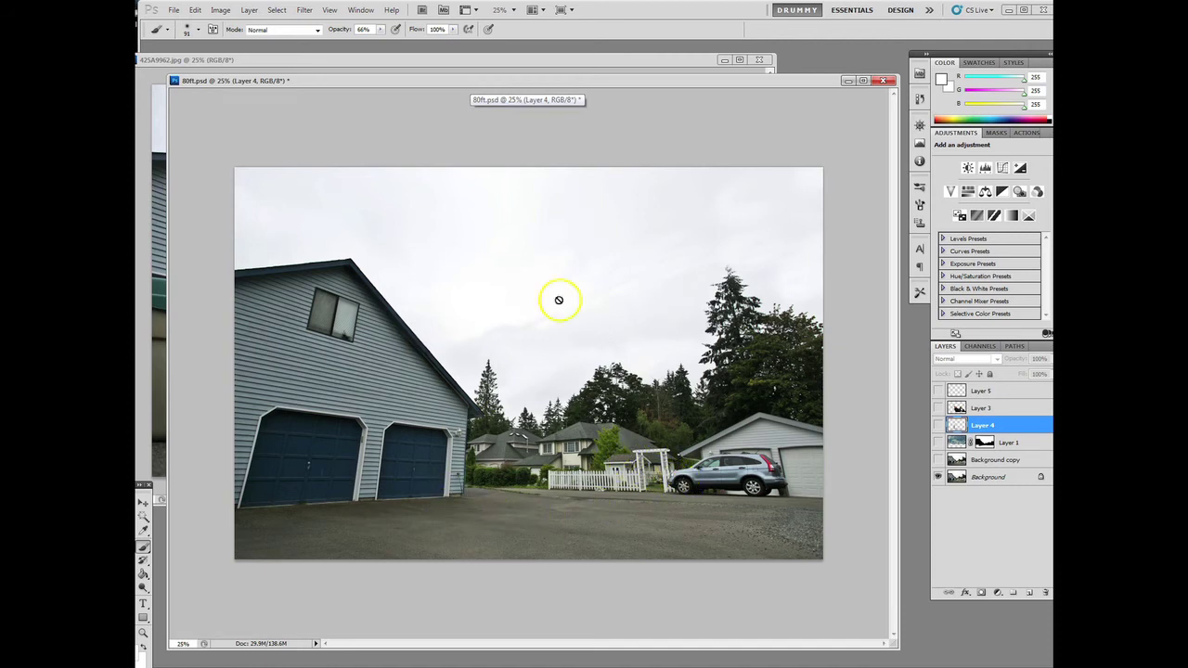
click(568, 63)
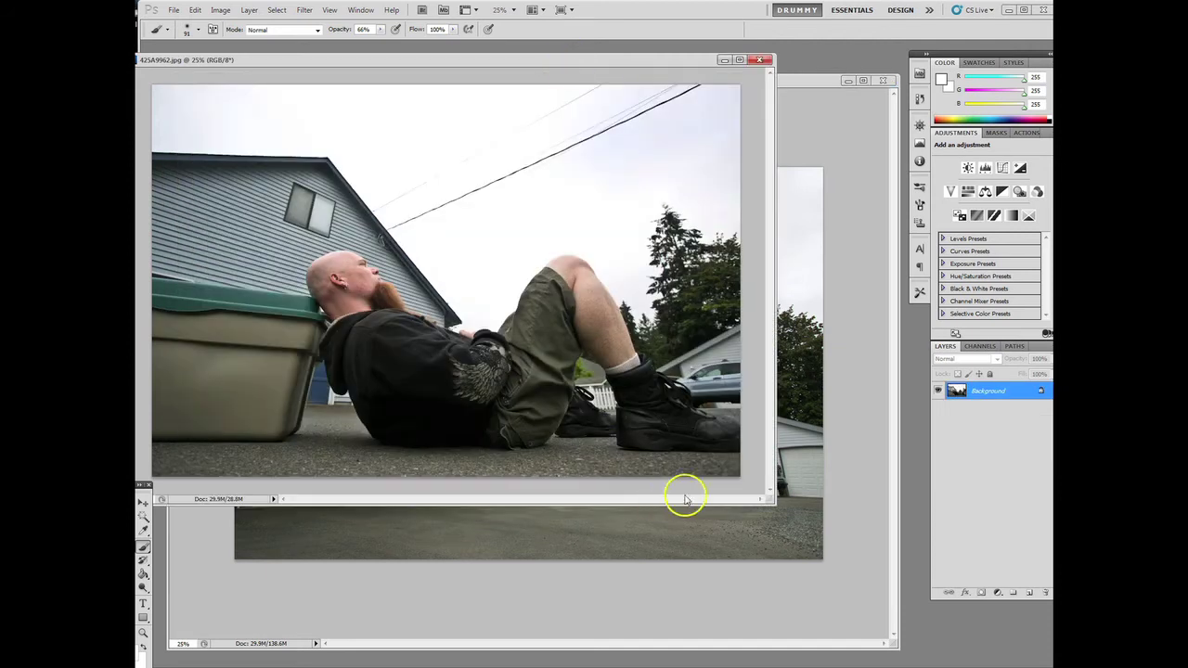
drag(770, 492, 893, 640)
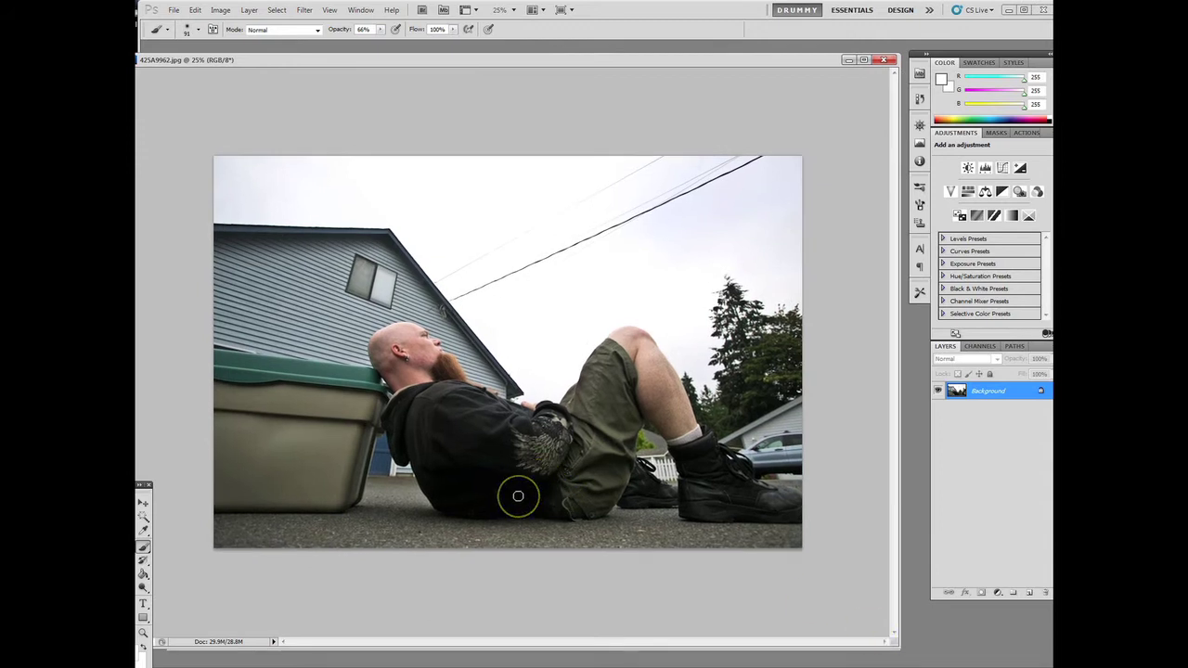
Step: Examine the reclining man in 425A9962.jpg and the empty driveway background in 80ft.psd
mouse_move(516, 495)
mouse_down()
mouse_move(485, 506)
mouse_move(417, 477)
mouse_move(518, 469)
mouse_move(419, 466)
mouse_move(455, 414)
mouse_move(467, 308)
mouse_move(382, 263)
mouse_move(464, 329)
mouse_move(380, 260)
mouse_move(363, 228)
mouse_move(476, 333)
mouse_move(416, 350)
mouse_move(496, 452)
mouse_move(495, 468)
mouse_move(439, 399)
mouse_move(488, 446)
mouse_move(573, 344)
mouse_move(626, 401)
mouse_move(496, 398)
mouse_move(548, 416)
mouse_move(509, 424)
mouse_move(482, 453)
mouse_move(594, 453)
mouse_move(523, 456)
mouse_move(446, 419)
mouse_move(588, 427)
mouse_up()
drag(407, 342, 420, 331)
mouse_move(421, 332)
mouse_down()
mouse_move(694, 378)
mouse_move(386, 350)
mouse_move(426, 341)
mouse_move(465, 387)
mouse_move(394, 483)
mouse_move(356, 410)
mouse_move(314, 473)
mouse_move(258, 409)
mouse_move(347, 398)
mouse_move(335, 391)
mouse_move(363, 450)
mouse_move(329, 489)
mouse_move(466, 319)
mouse_move(460, 361)
mouse_up()
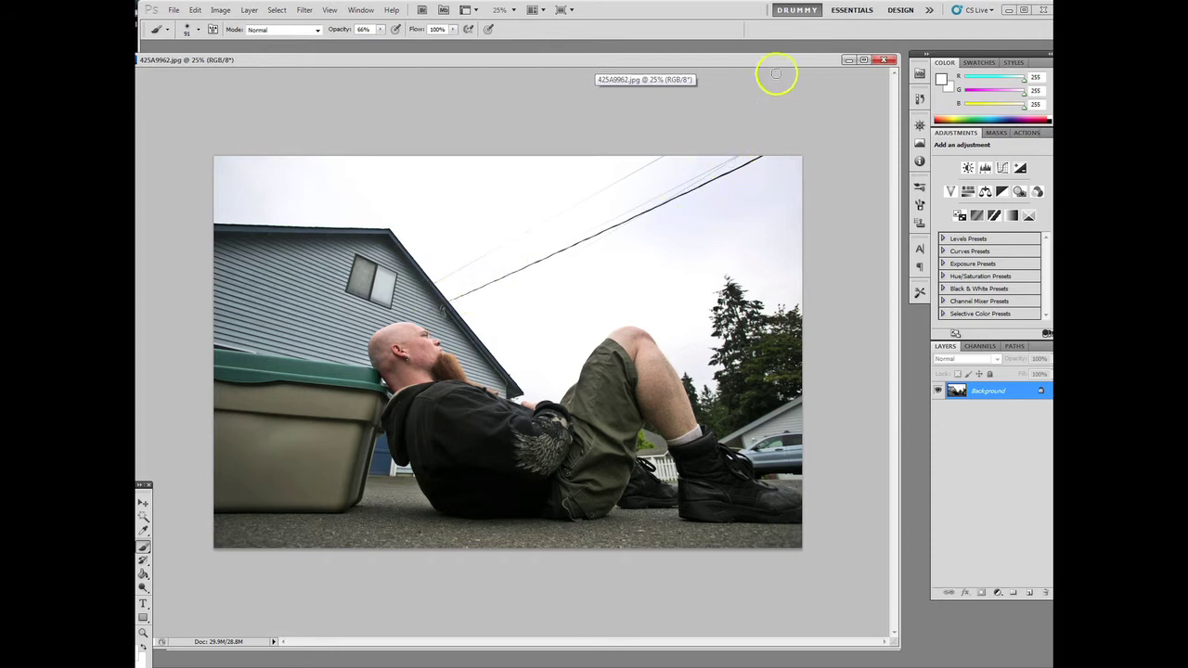
click(849, 61)
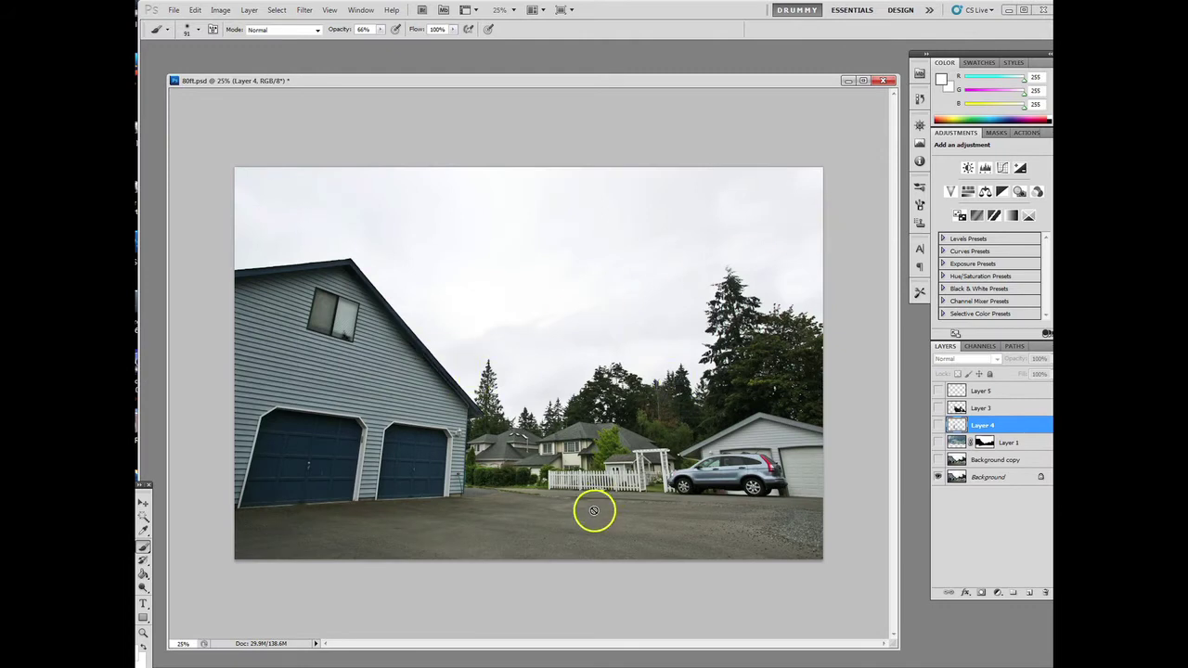
click(939, 476)
click(939, 477)
mouse_move(411, 337)
mouse_down()
mouse_move(402, 329)
mouse_move(429, 377)
mouse_move(454, 371)
mouse_move(413, 347)
mouse_move(437, 371)
mouse_up()
drag(390, 422, 971, 394)
Step: Reopen 425A9962.jpg and trace a Pen tool path from the hood over the man's head, torso and knee to his ankle
click(312, 552)
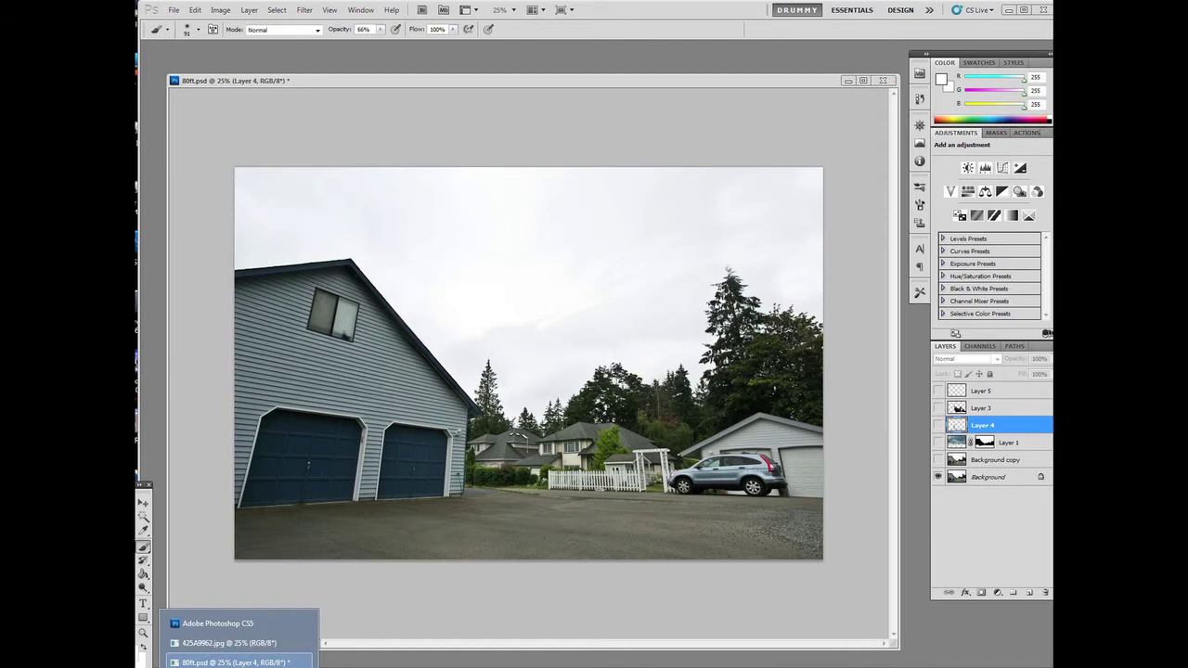
click(237, 642)
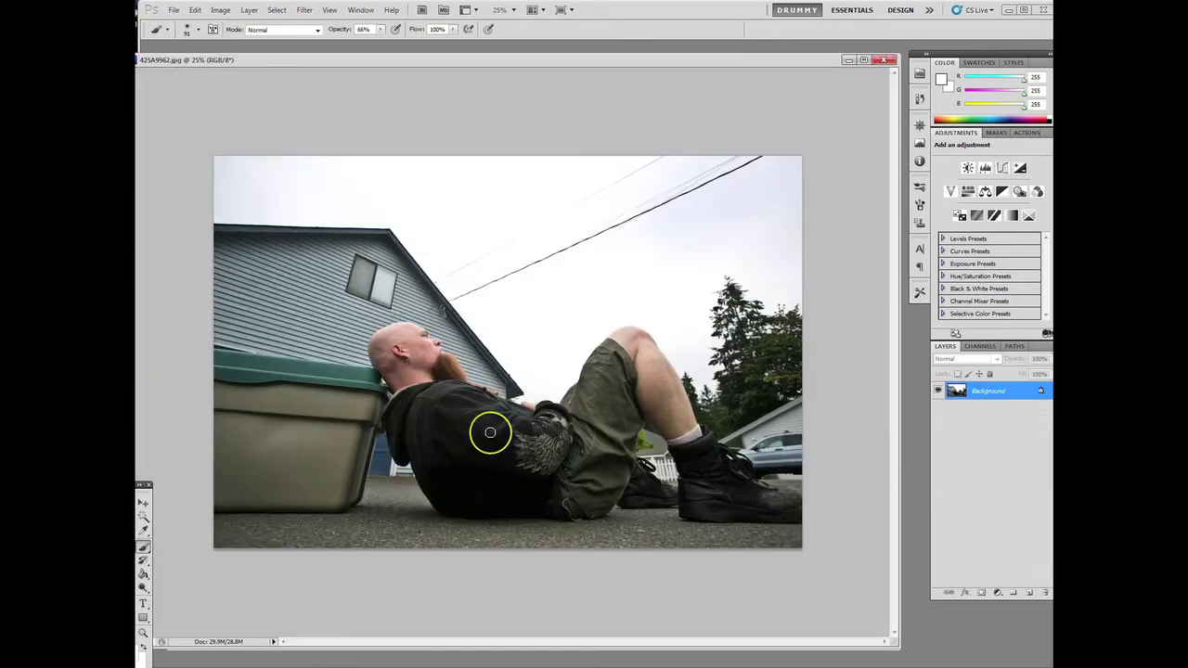
key(ctrl+plus)
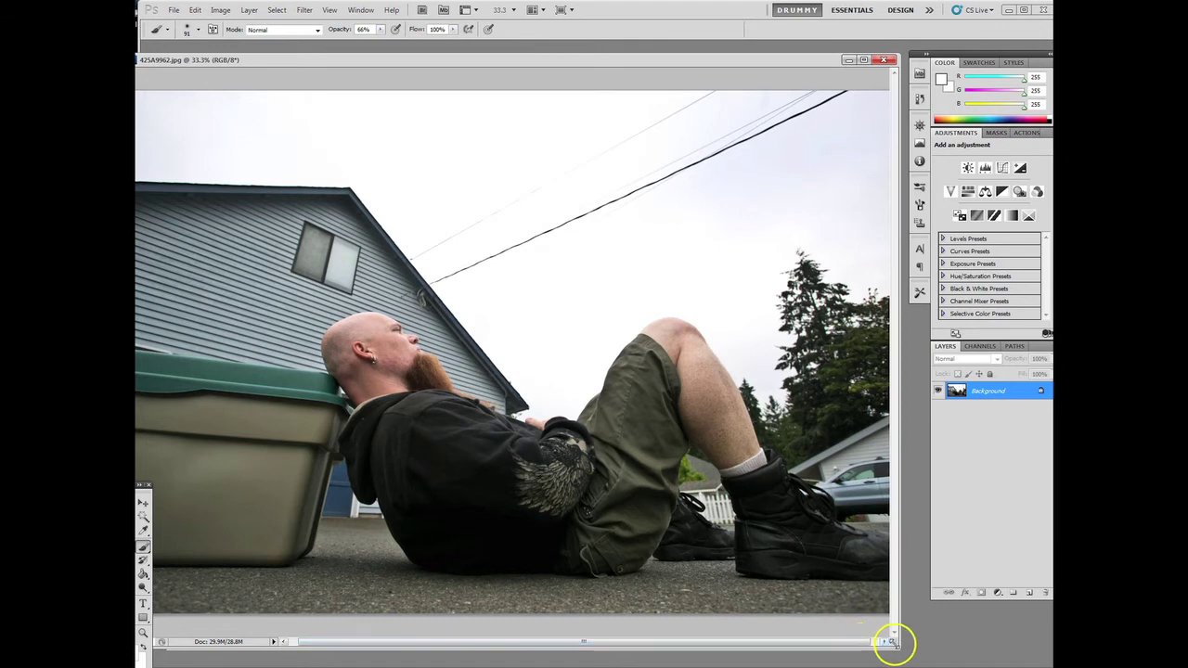
drag(894, 642, 911, 653)
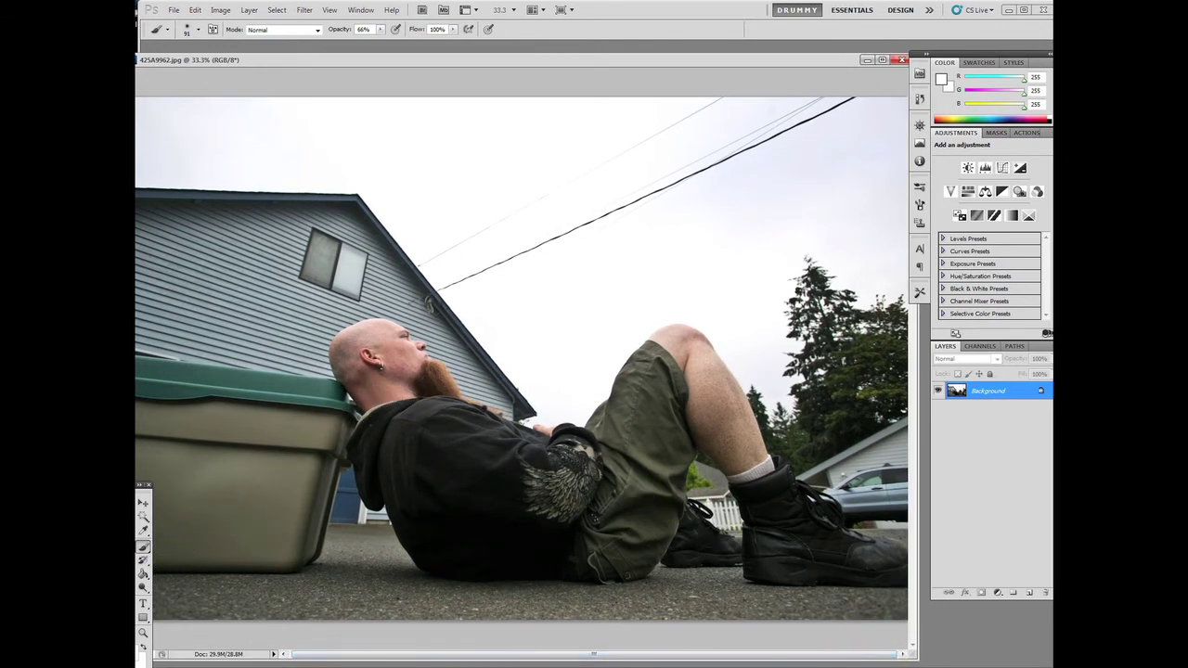
key(p)
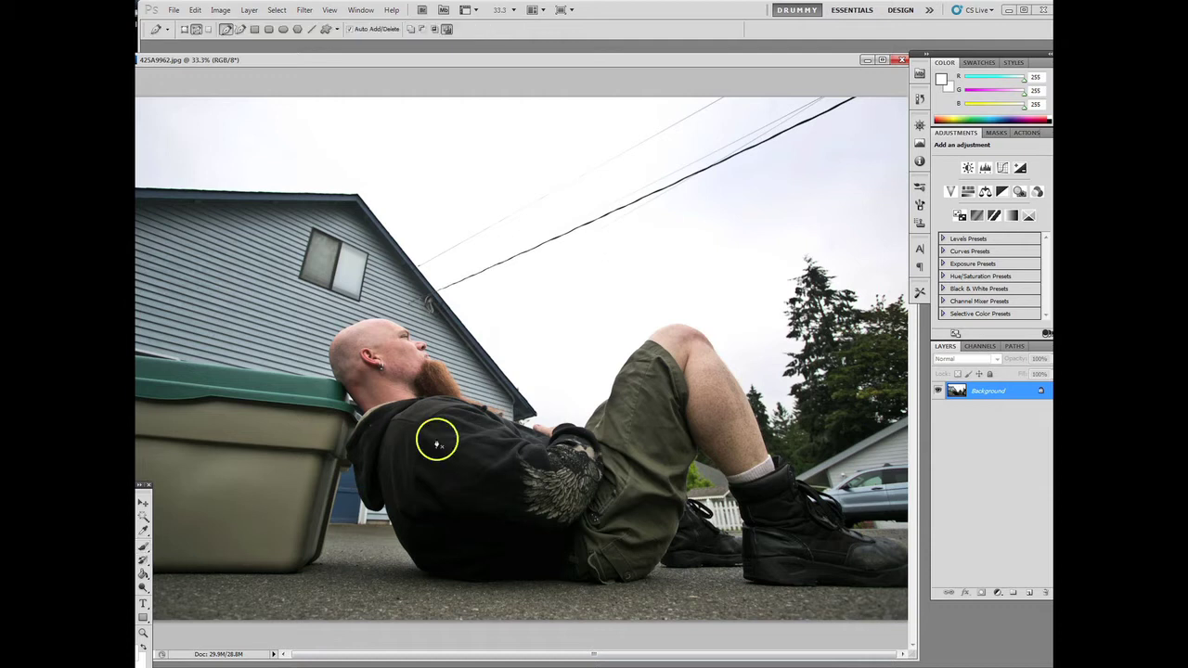
click(354, 425)
drag(353, 427, 774, 452)
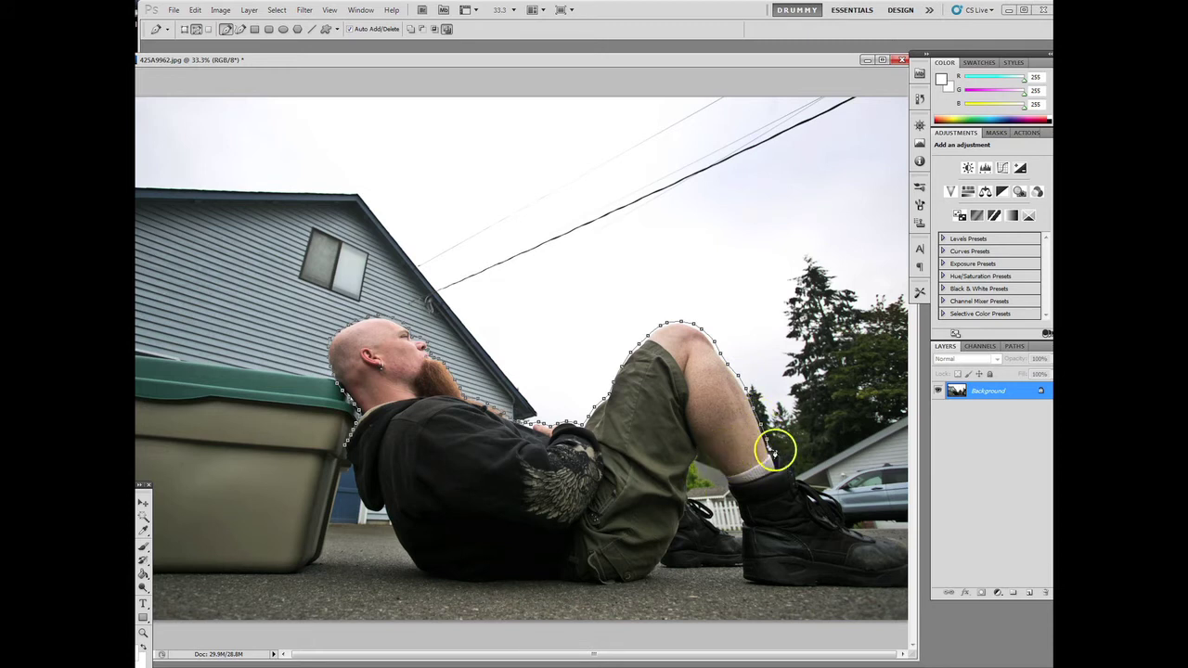
Step: Continue the path from the ankle down the laces and toe of the front boot to the photo's edge
click(780, 452)
click(789, 459)
click(795, 471)
click(810, 486)
click(823, 495)
click(836, 507)
click(849, 516)
click(863, 525)
click(876, 532)
click(900, 539)
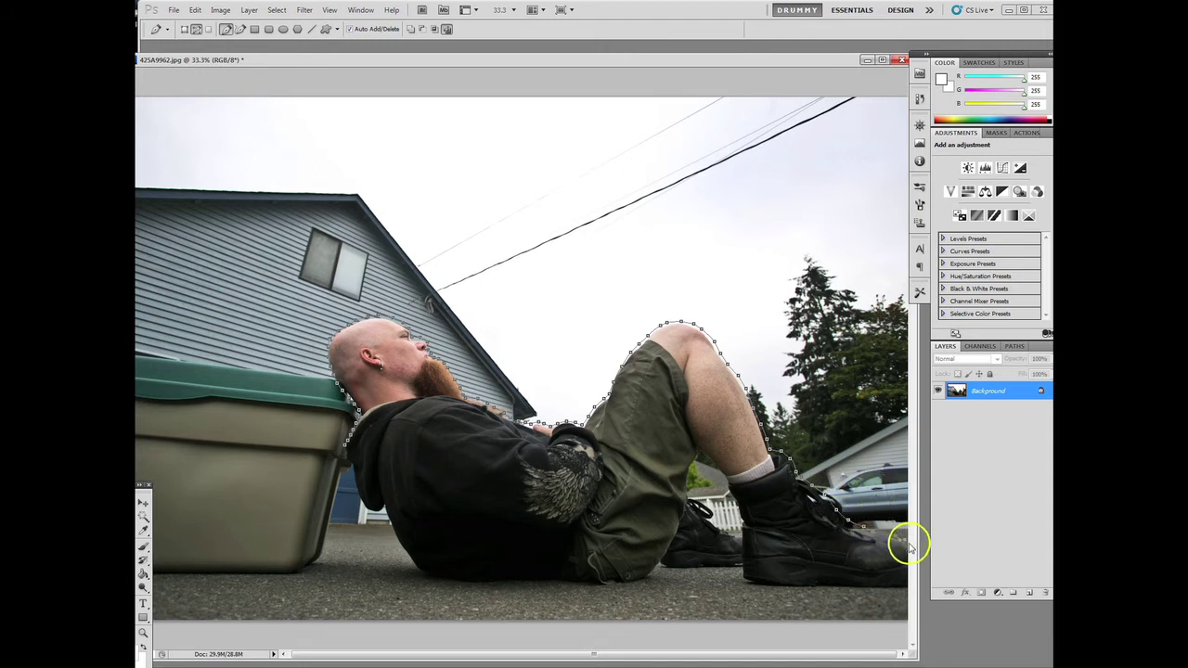
Step: Run the path along the pavement beneath the boots and body, then up the back, closing it at the hood
click(900, 598)
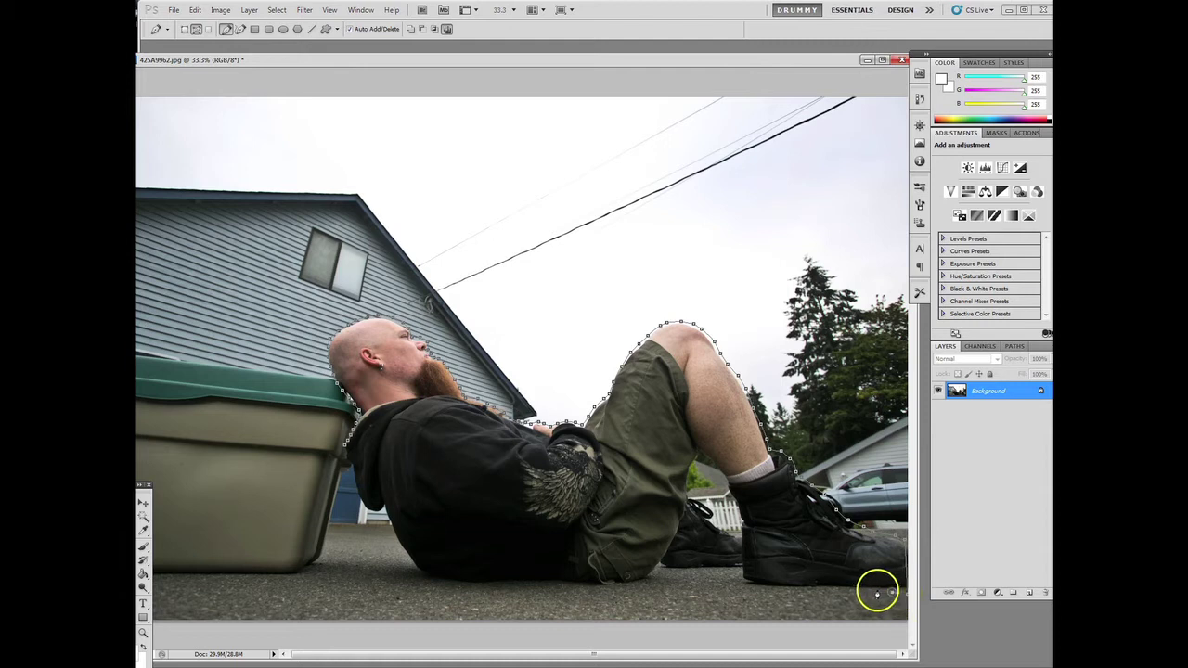
click(750, 597)
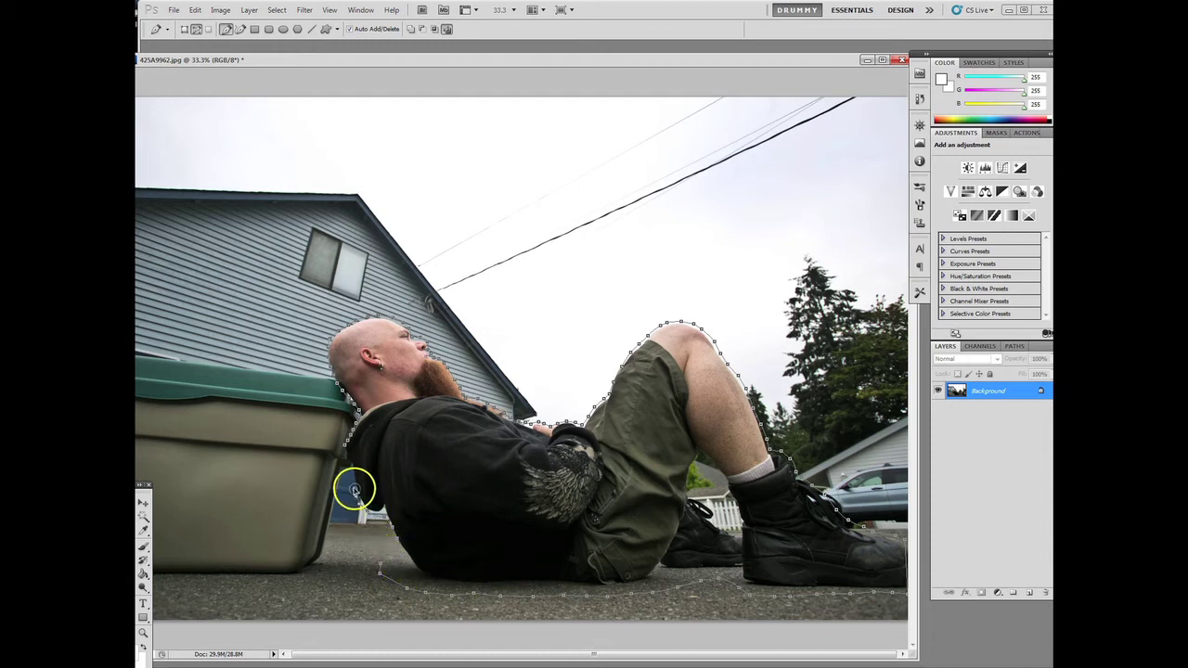
click(344, 447)
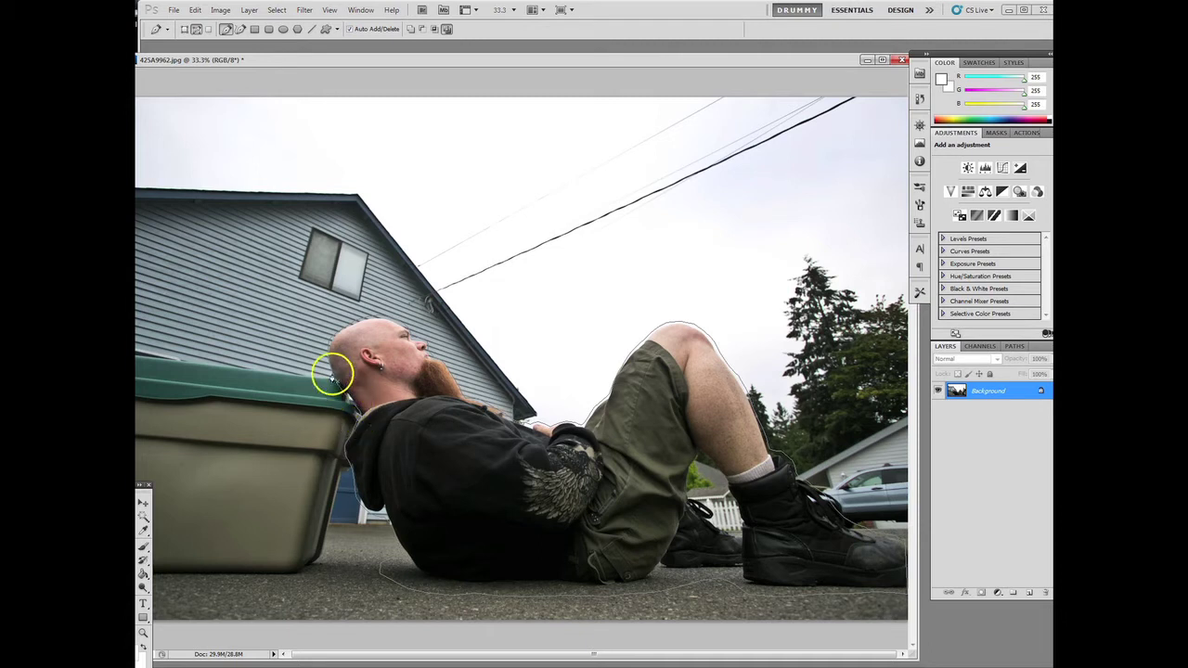
Step: Convert the closed path around the man into a new anti-aliased selection with a feather radius of 0 pixels
right_click(360, 422)
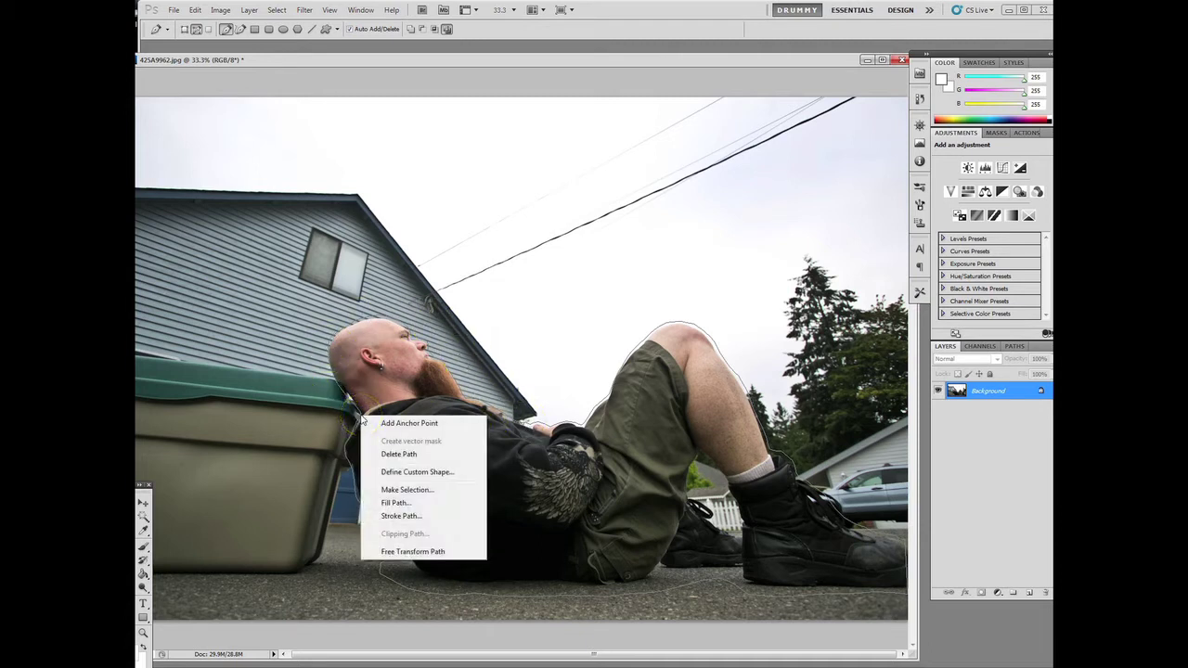
click(393, 490)
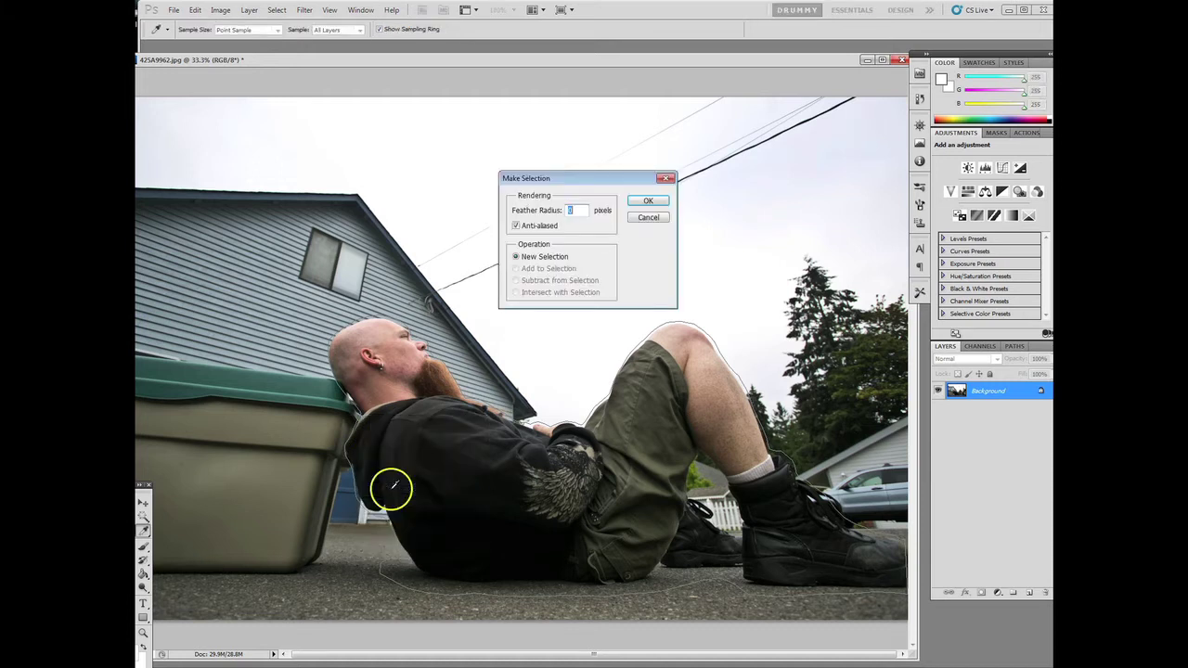
click(655, 204)
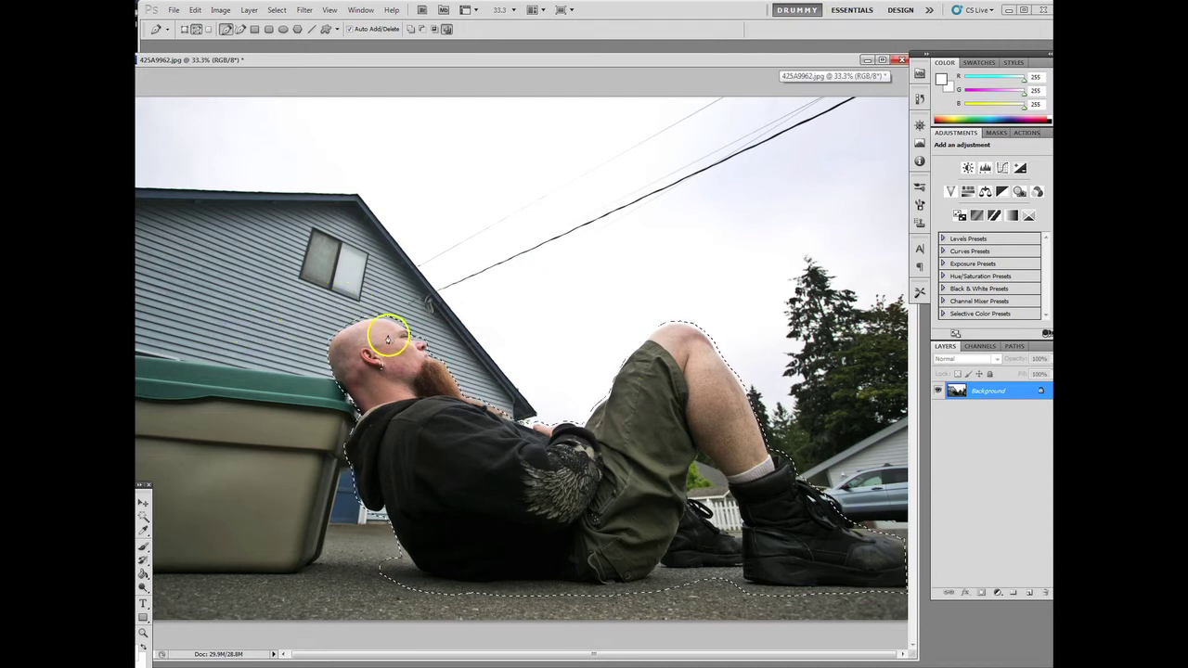
Step: Copy the selected man and paste him as a new layer above Layer 4 in 80ft.psd
click(195, 12)
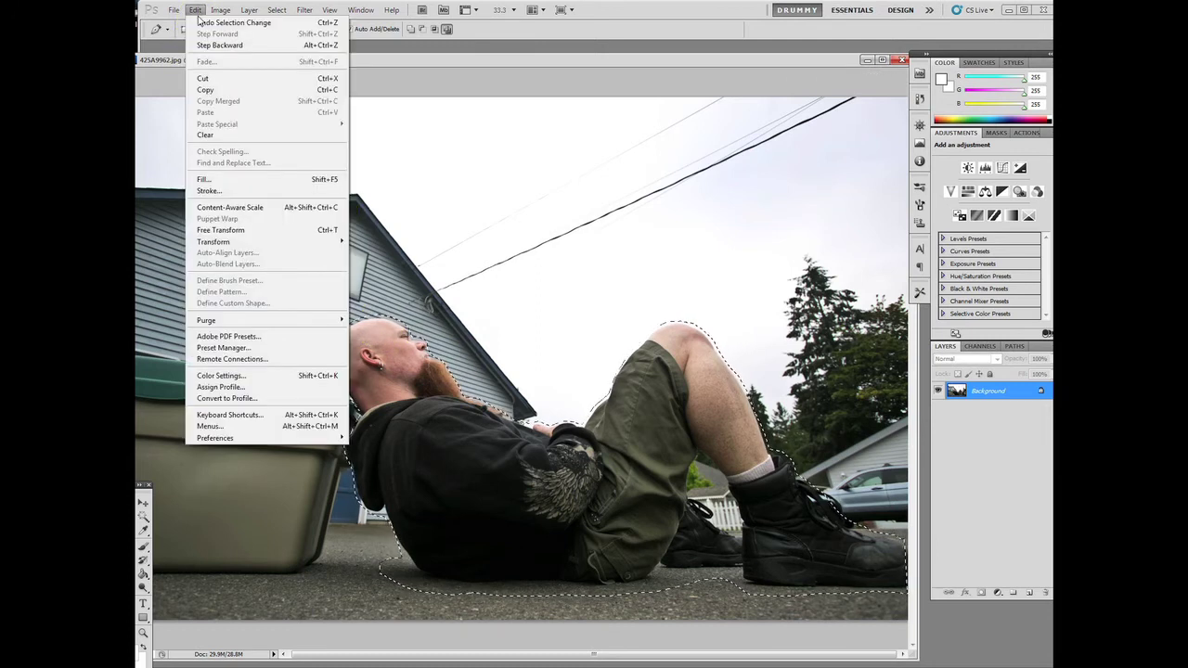
click(205, 90)
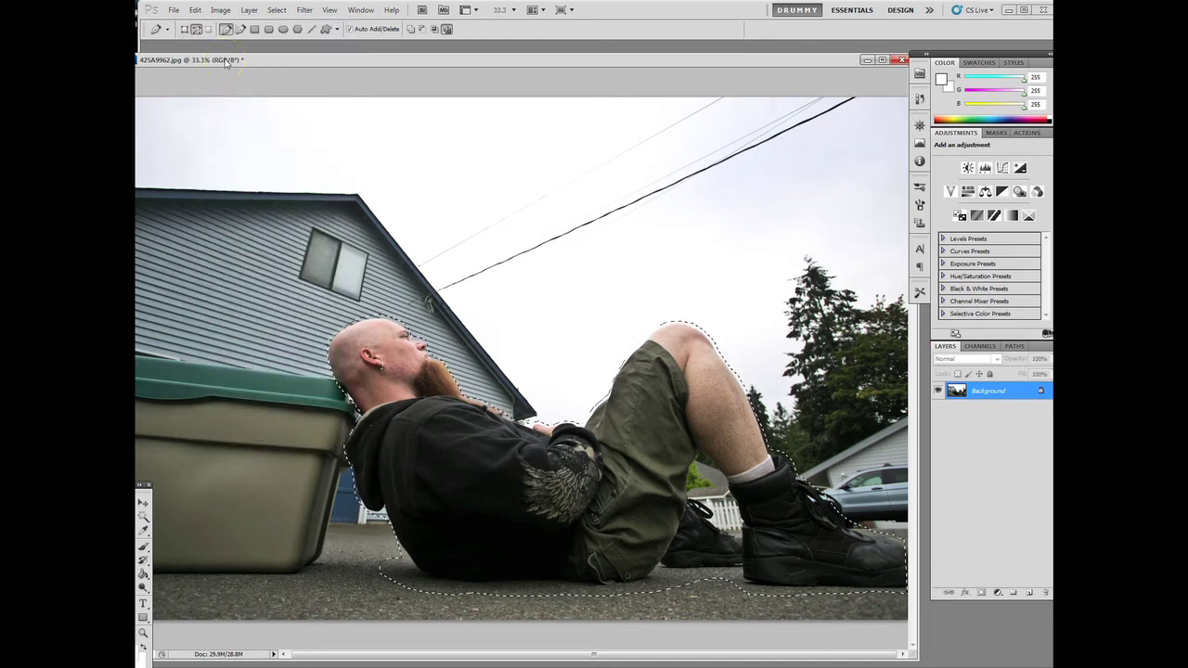
click(865, 61)
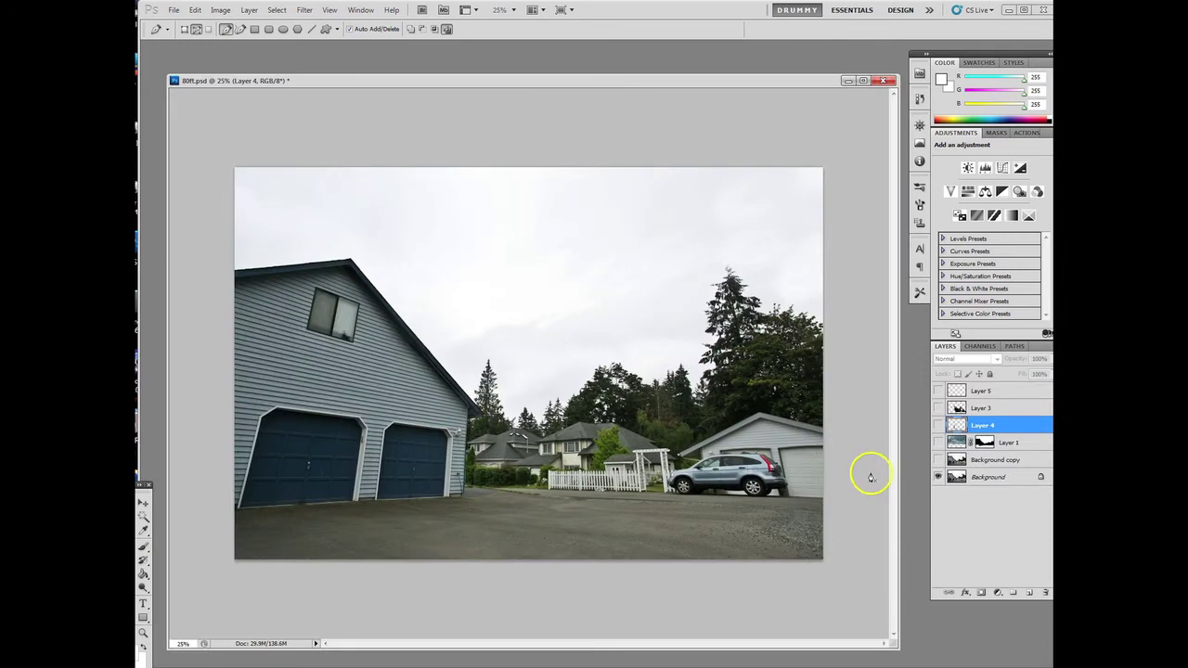
click(197, 12)
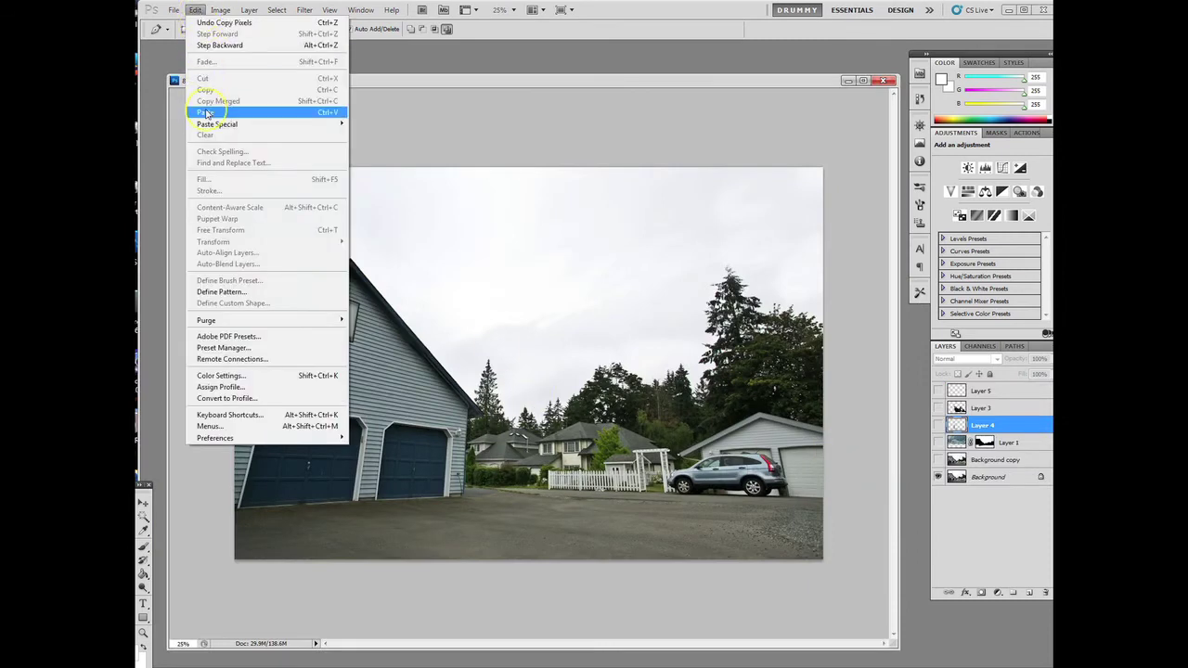
click(205, 112)
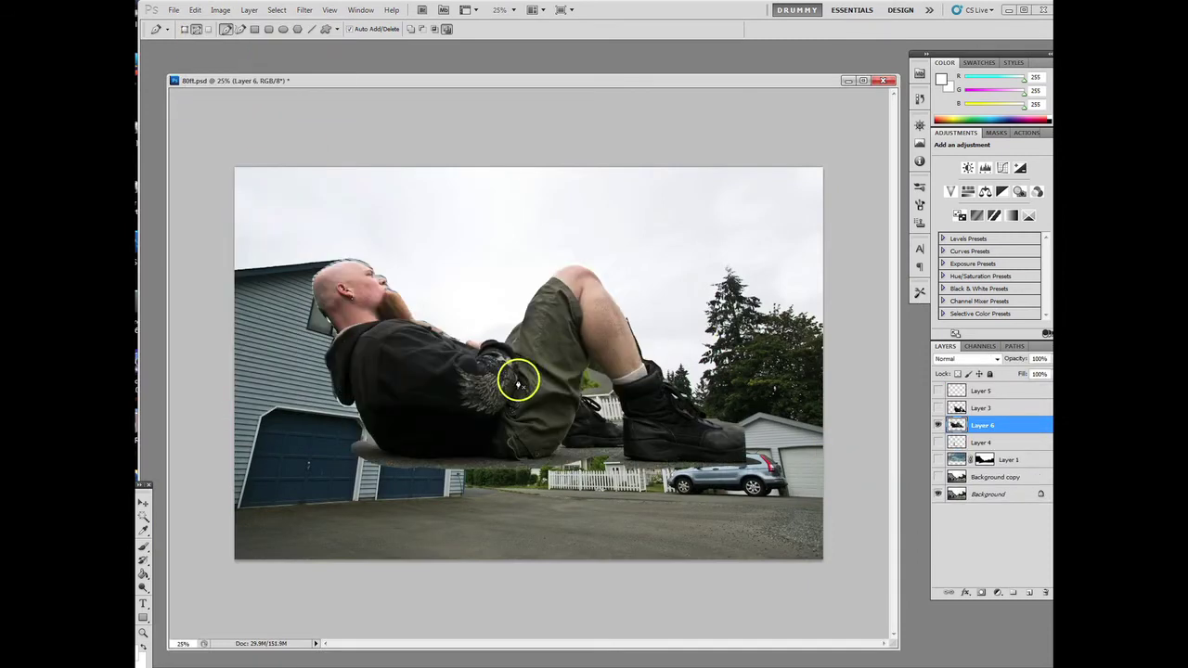
Step: Move the pasted man down onto the driveway so his head rests against the garage roof's lower slope
click(143, 504)
drag(458, 424, 595, 472)
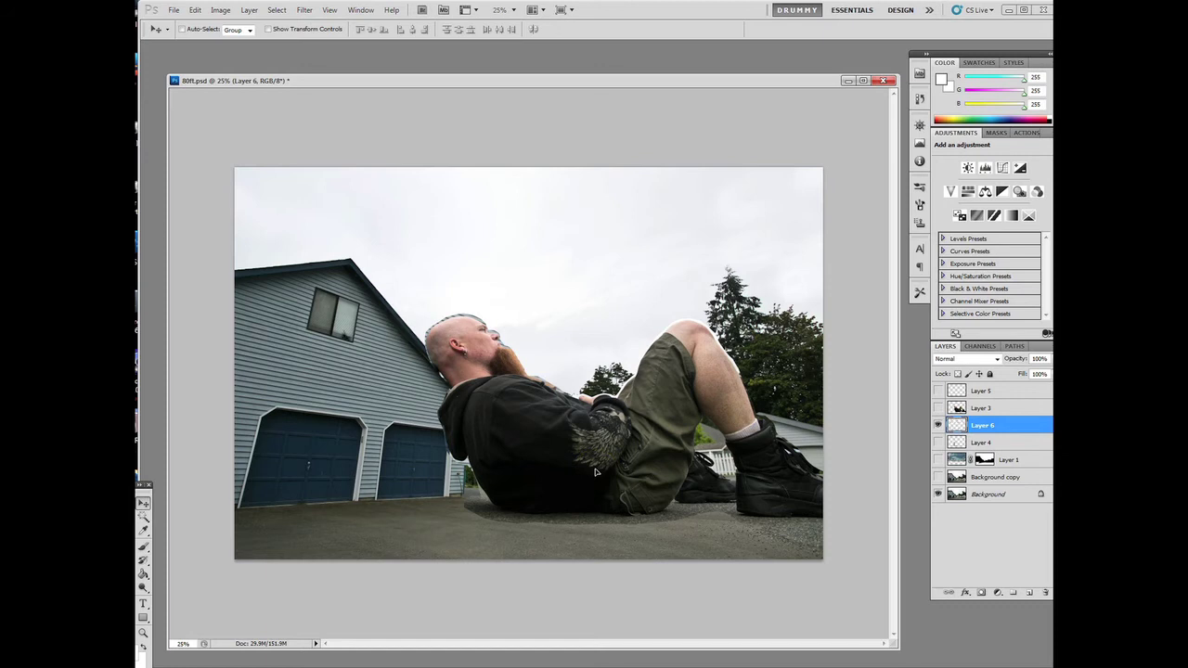
mouse_move(603, 472)
mouse_down()
mouse_move(559, 467)
mouse_move(609, 482)
mouse_up()
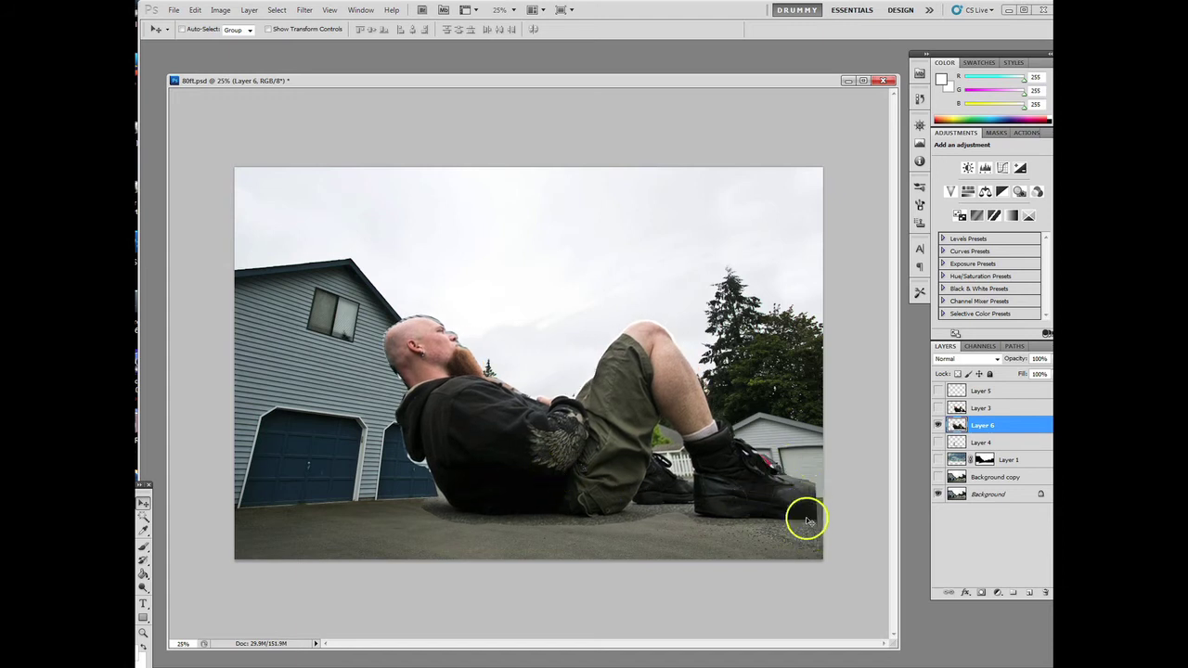
drag(584, 449, 621, 445)
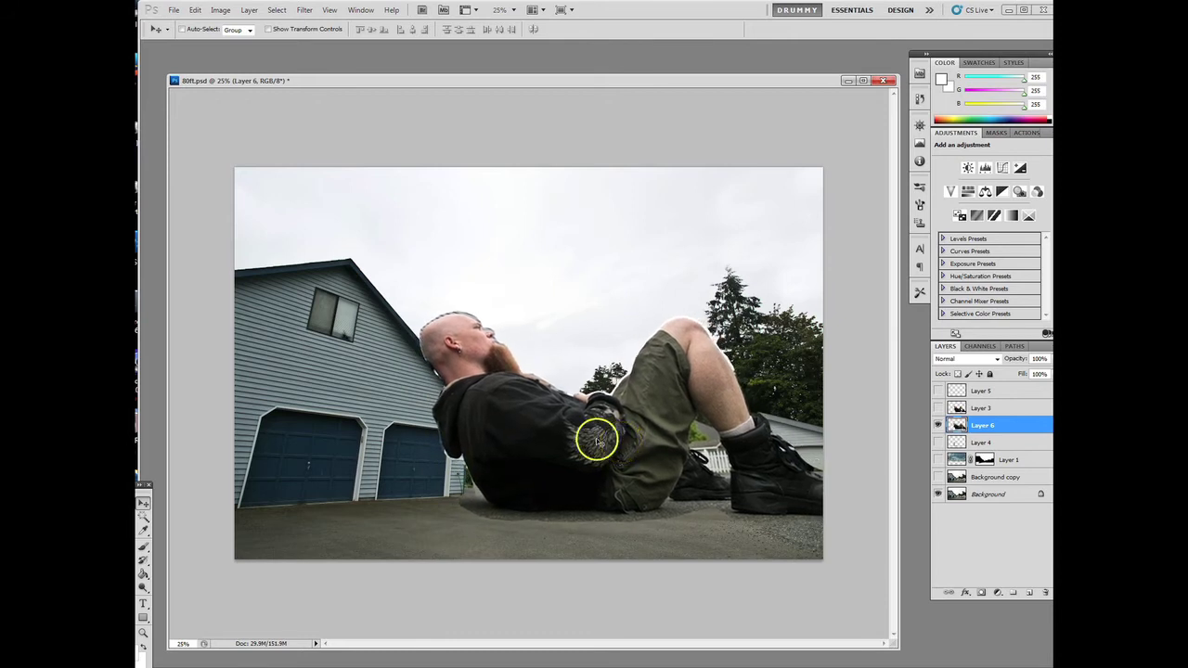
drag(493, 410, 495, 409)
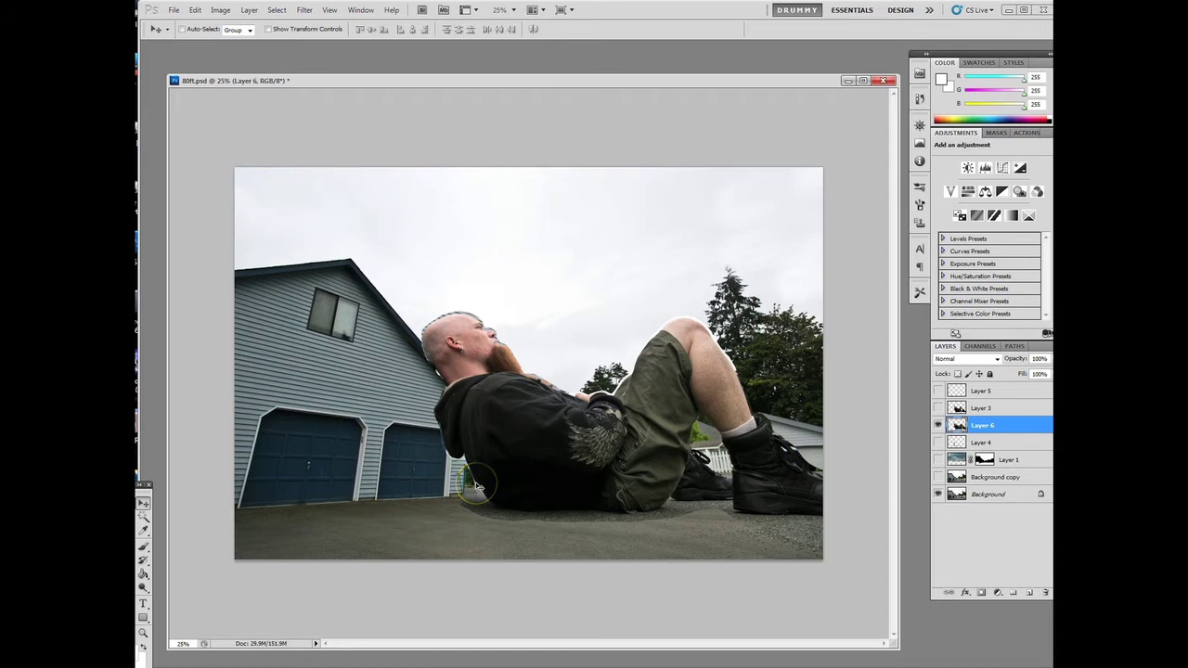
Step: Examine the rough cutout edges around the man's beard, hood and head at 200% magnification
key(ctrl+alt+0)
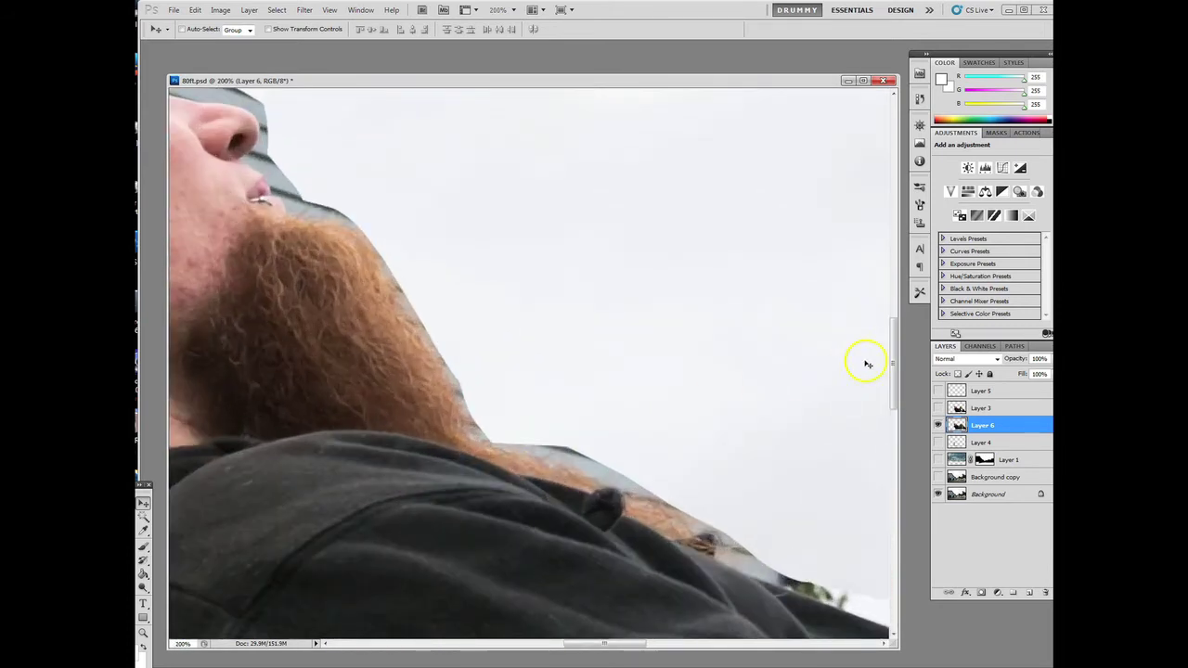
drag(894, 366, 894, 428)
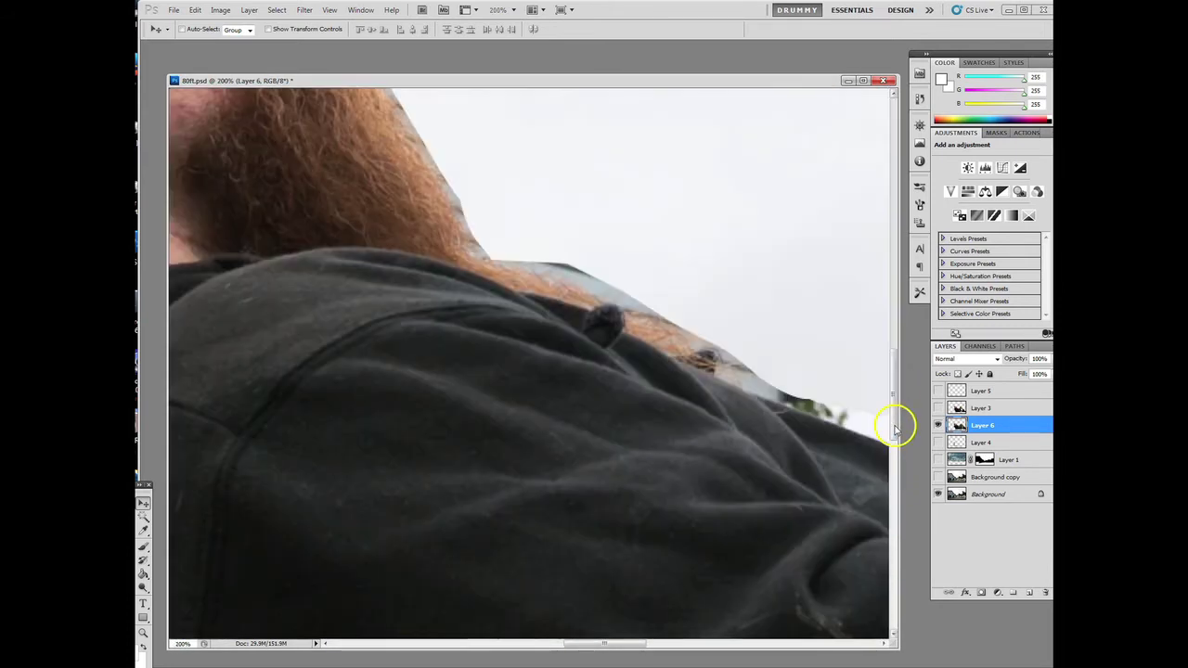
drag(641, 642, 541, 642)
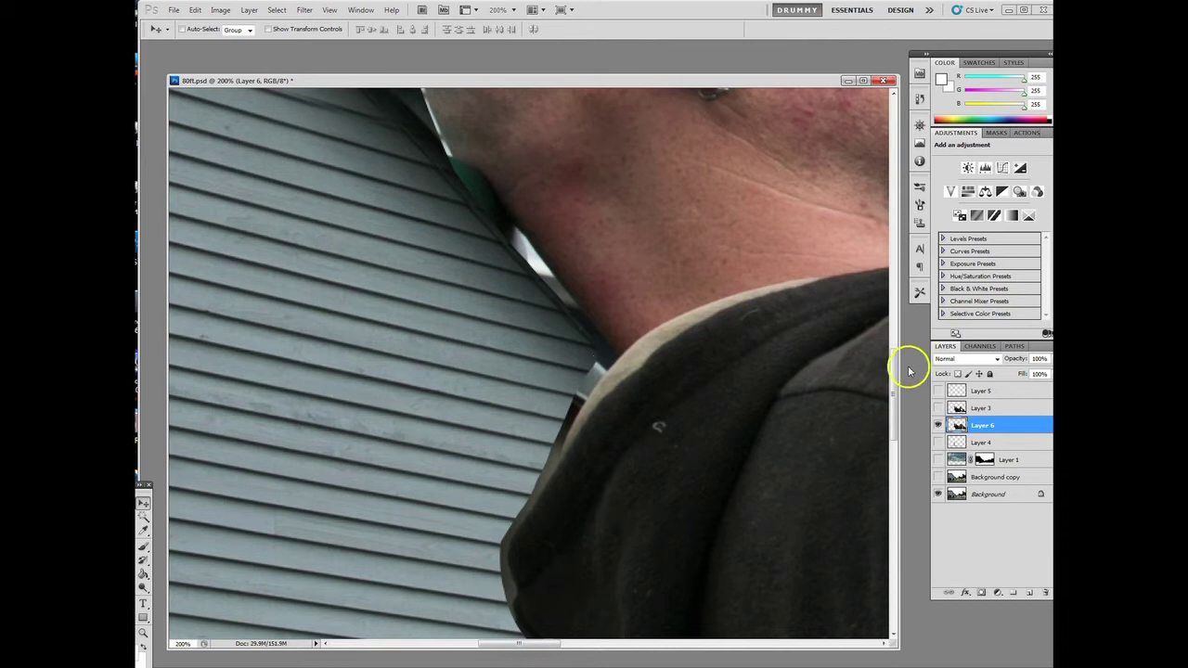
drag(896, 376, 896, 324)
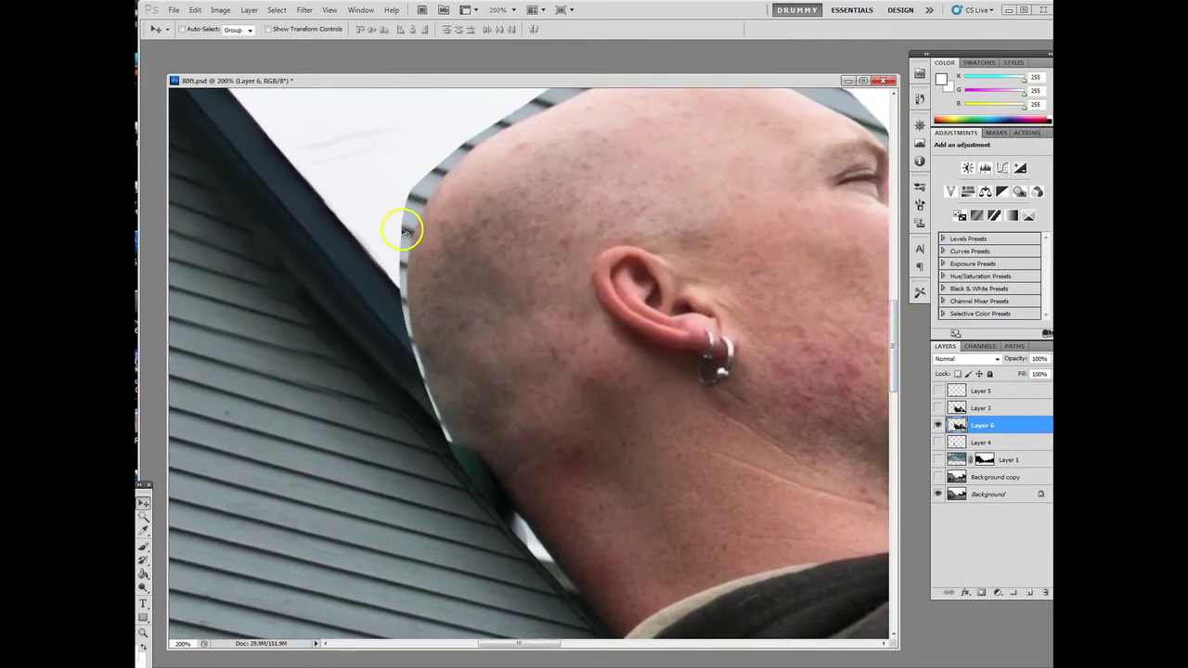
key(ctrl+minus)
key(ctrl+minus)
key(ctrl+minus)
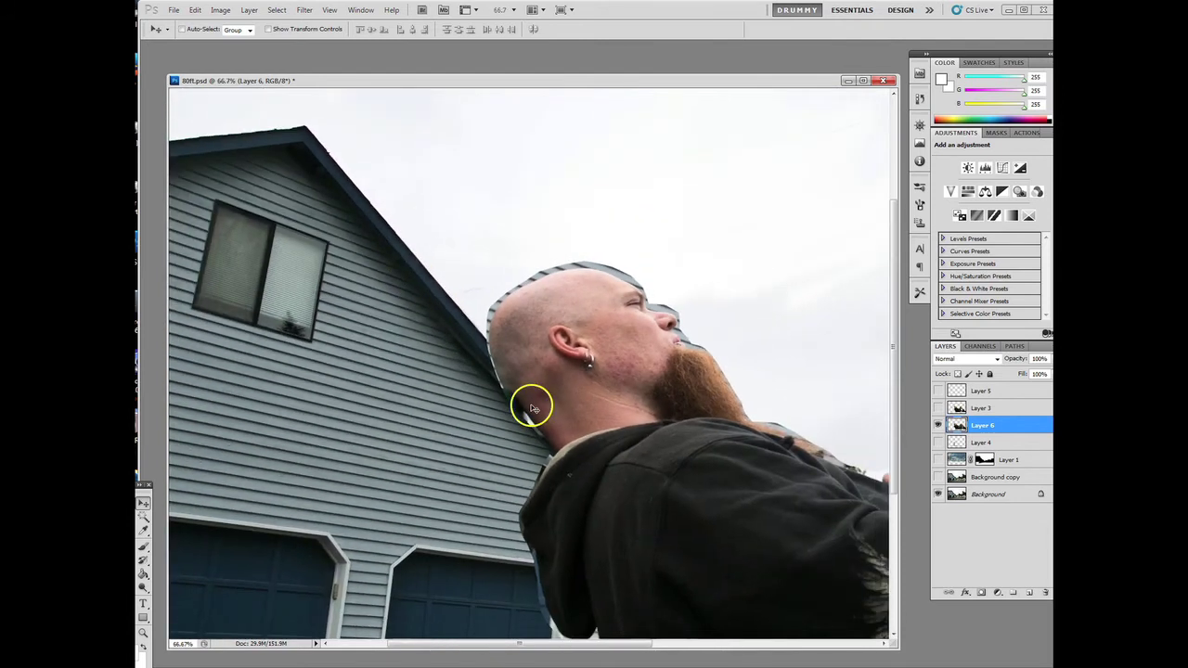
key(ctrl+minus)
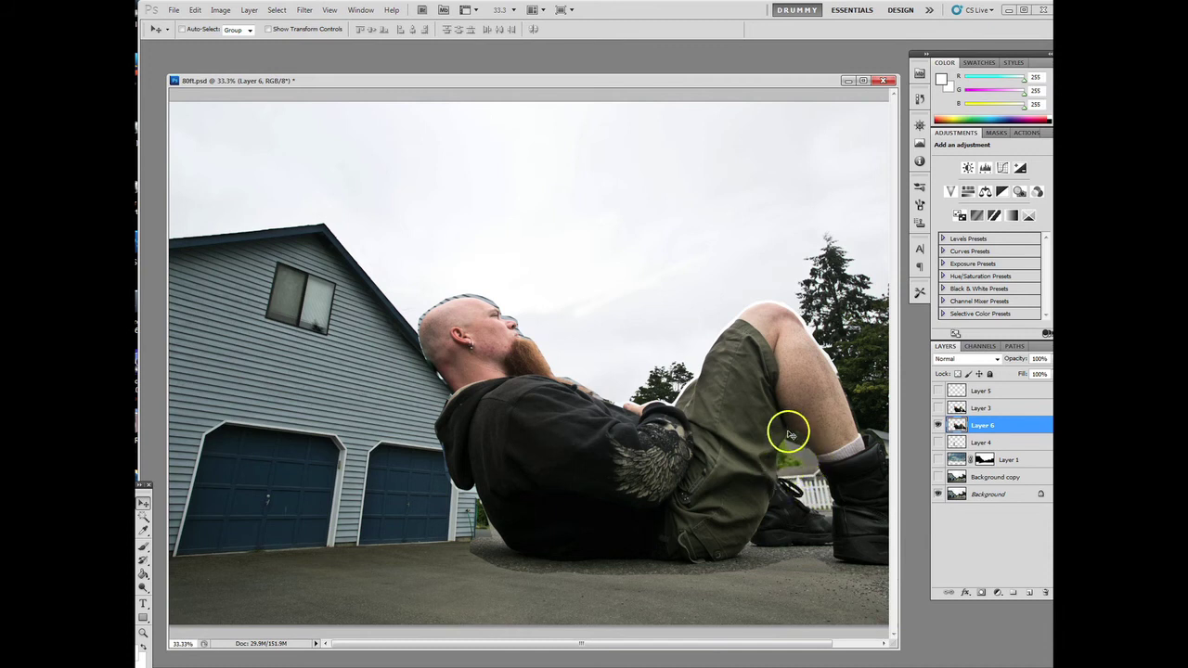
Step: Hide the rough cutout on Layer 6 and show Layer 3 in its place
click(937, 425)
click(937, 407)
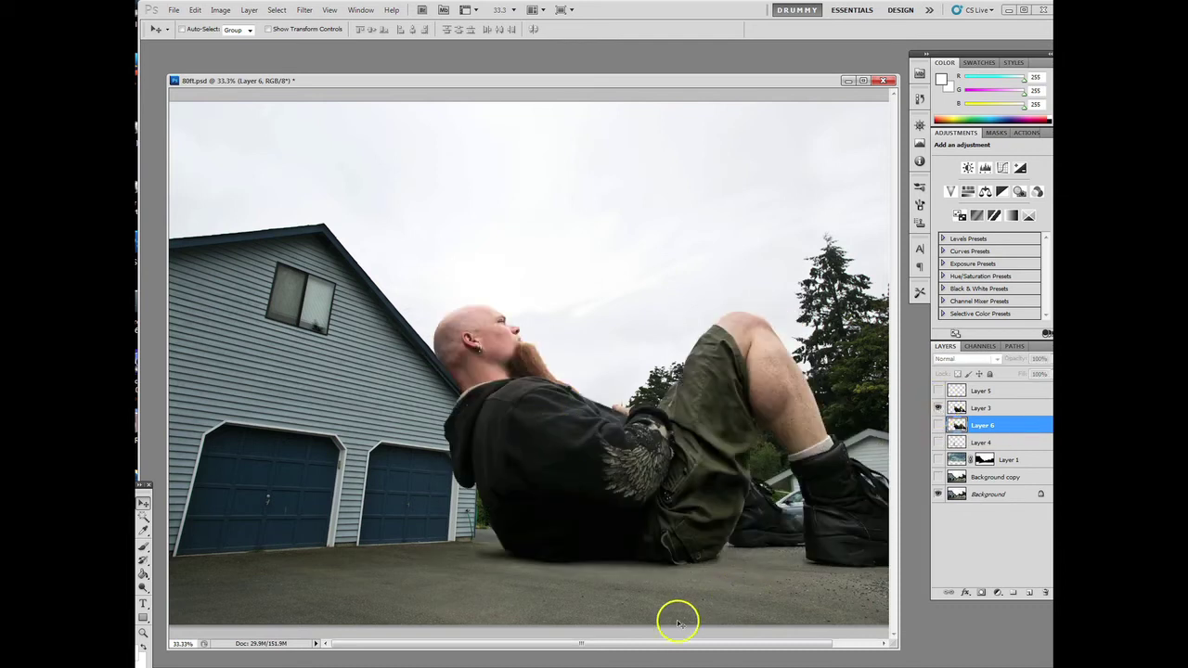
Step: Enlarge the 80ft.psd document window so that more of the driveway composite fits in view
drag(682, 641, 767, 641)
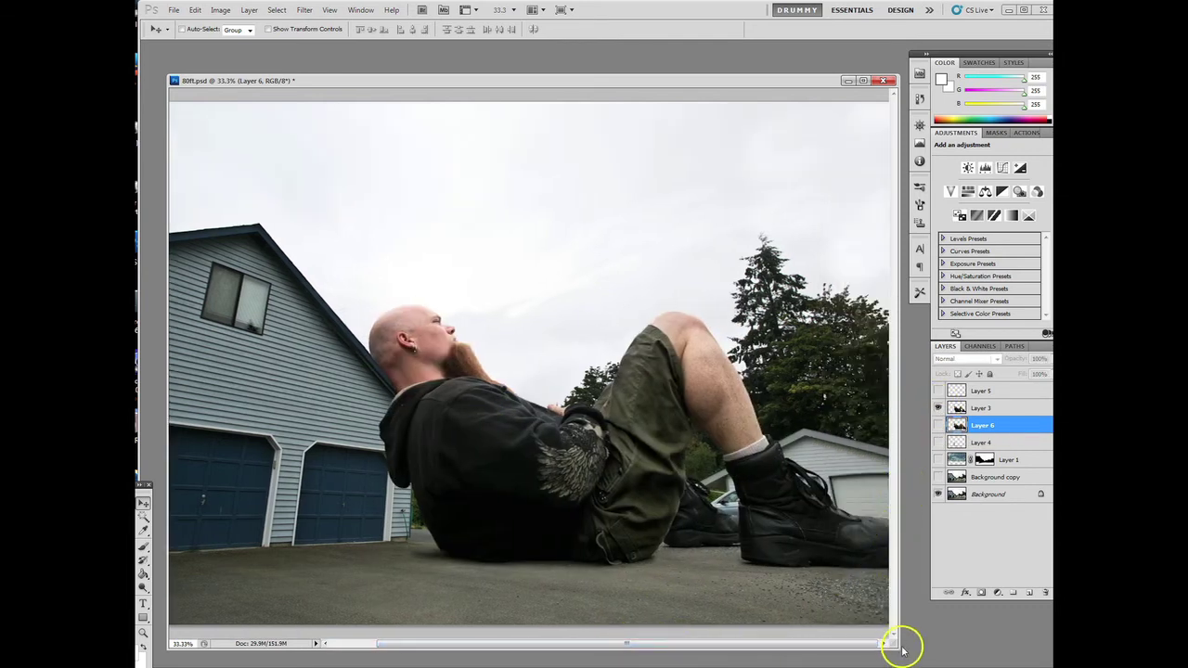
drag(893, 644, 903, 655)
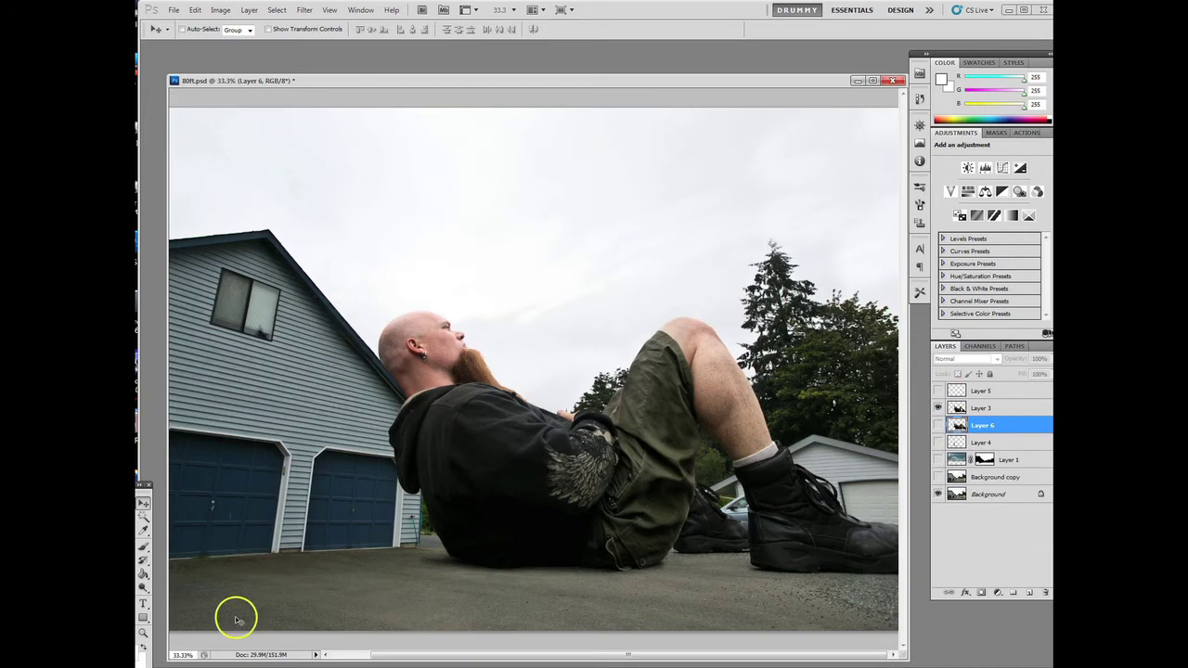
drag(163, 657, 152, 662)
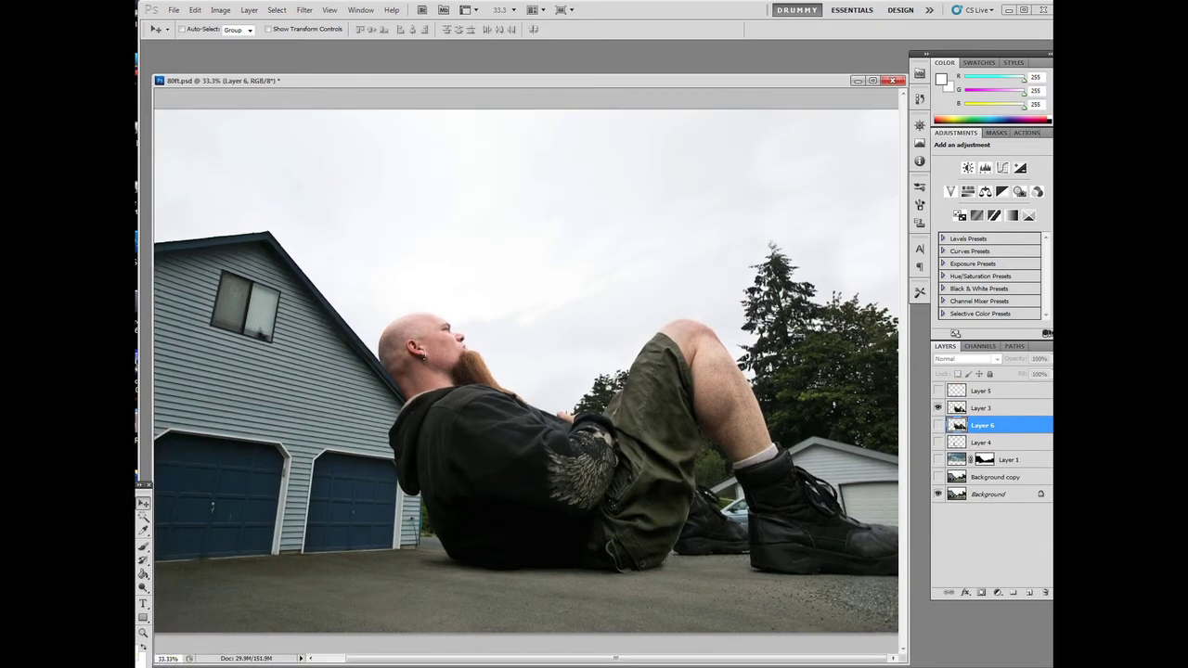
drag(900, 655, 919, 657)
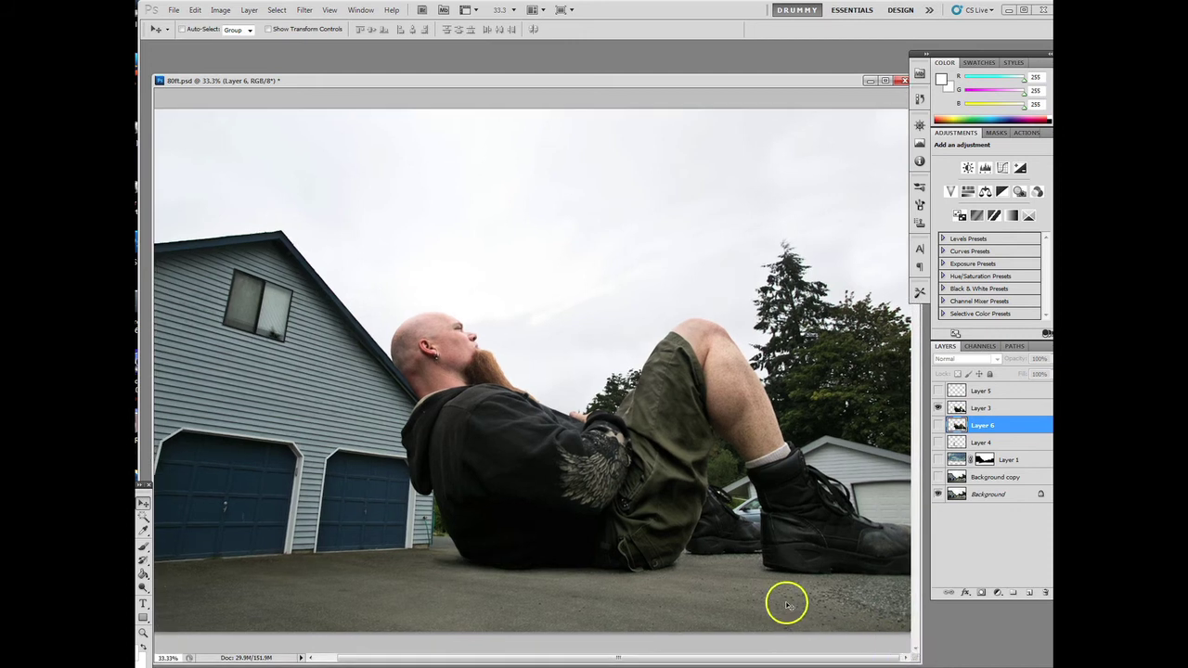
Step: Compare the driveway scene with the man on Layer 3 hidden and shown at 50% magnification, and examine him from head to boots
click(938, 408)
click(956, 408)
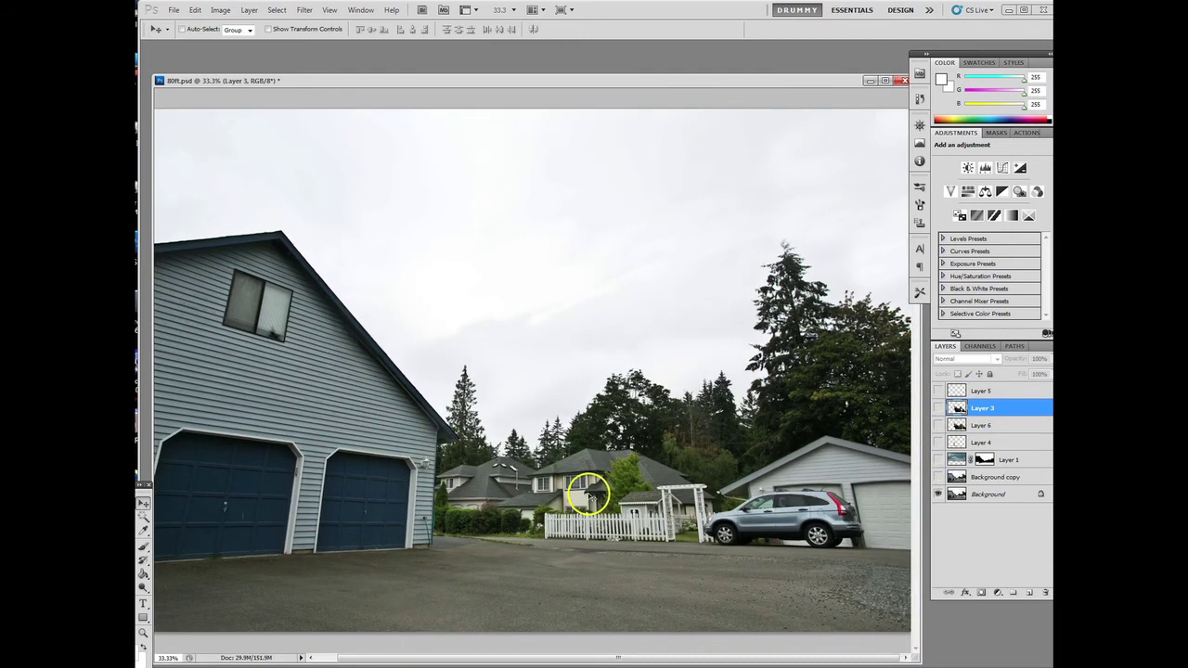
key(ctrl+plus)
drag(917, 390, 914, 508)
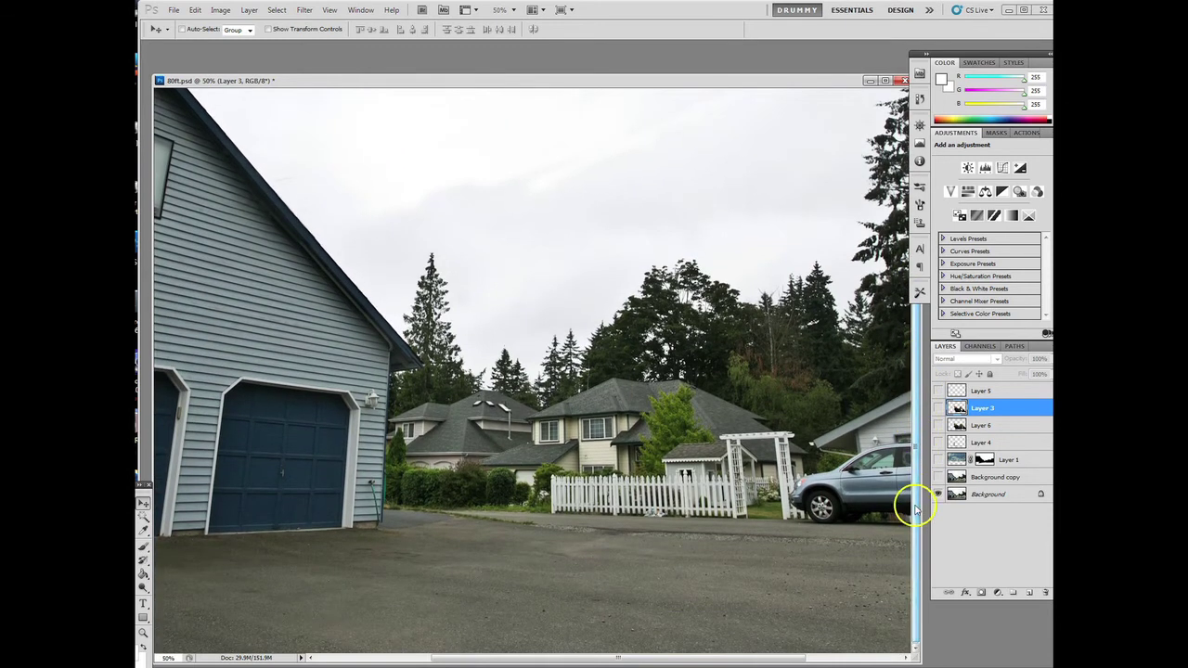
click(938, 409)
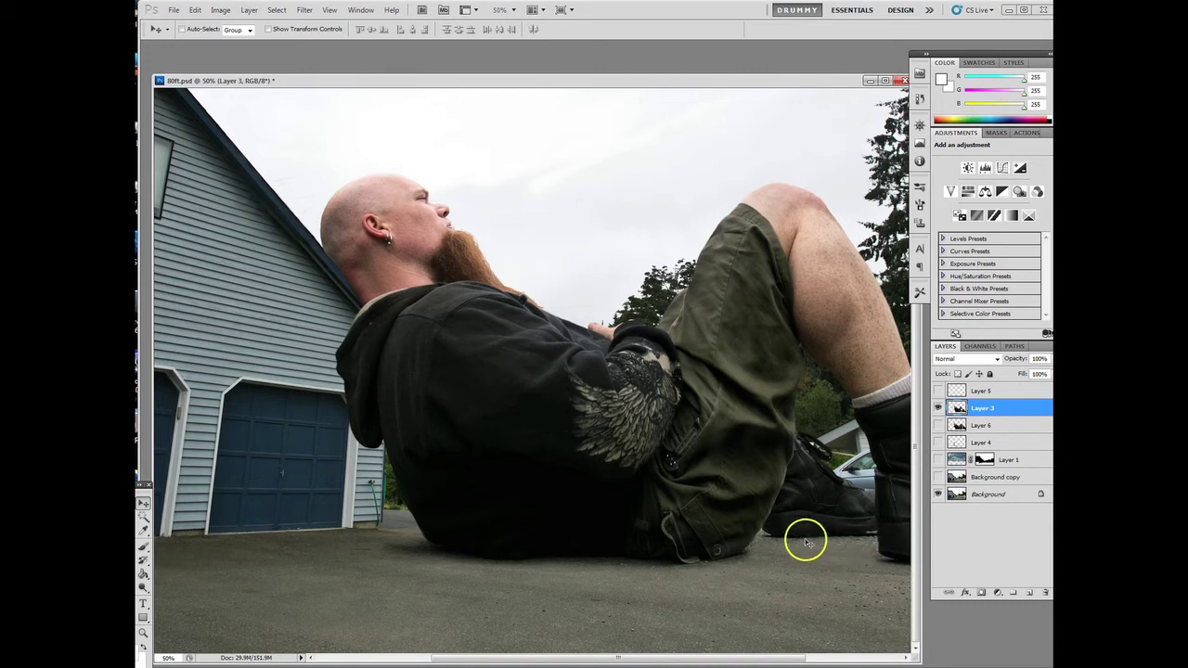
click(937, 408)
click(937, 408)
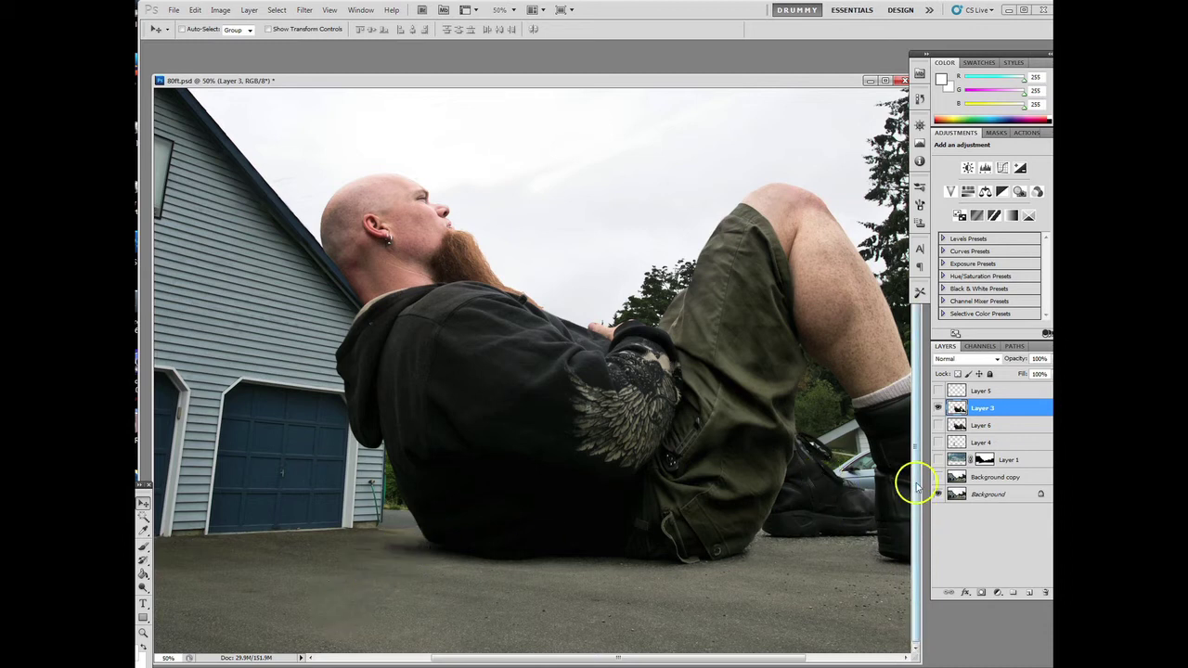
drag(766, 657, 869, 655)
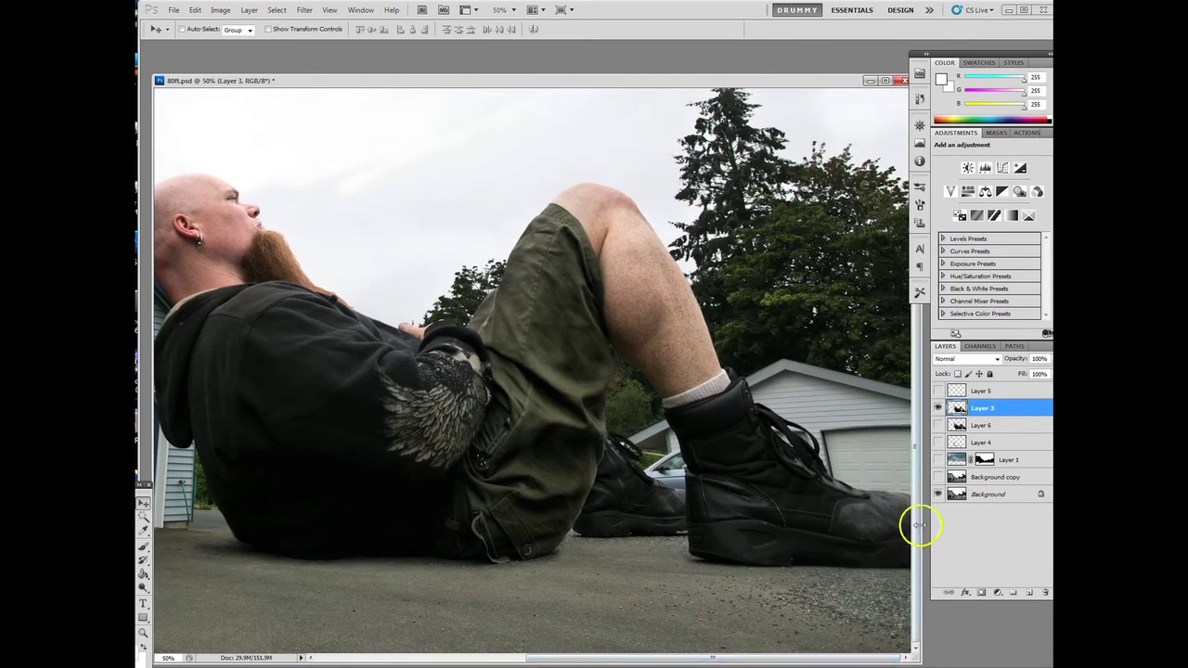
drag(827, 649, 733, 652)
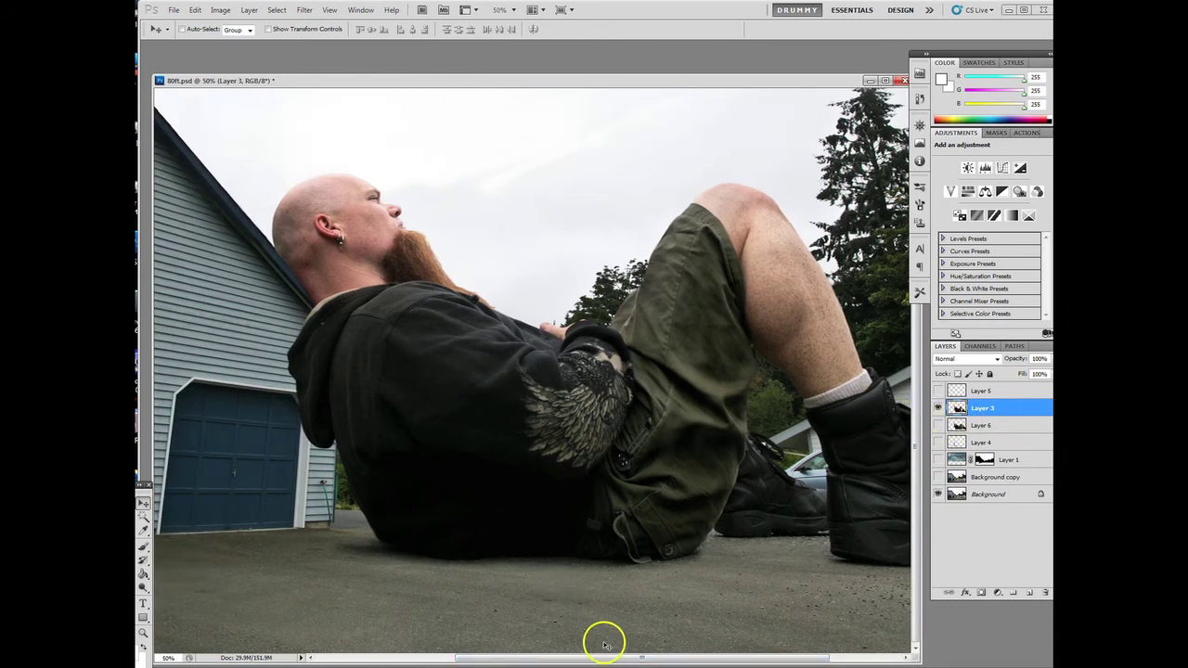
drag(611, 658, 579, 654)
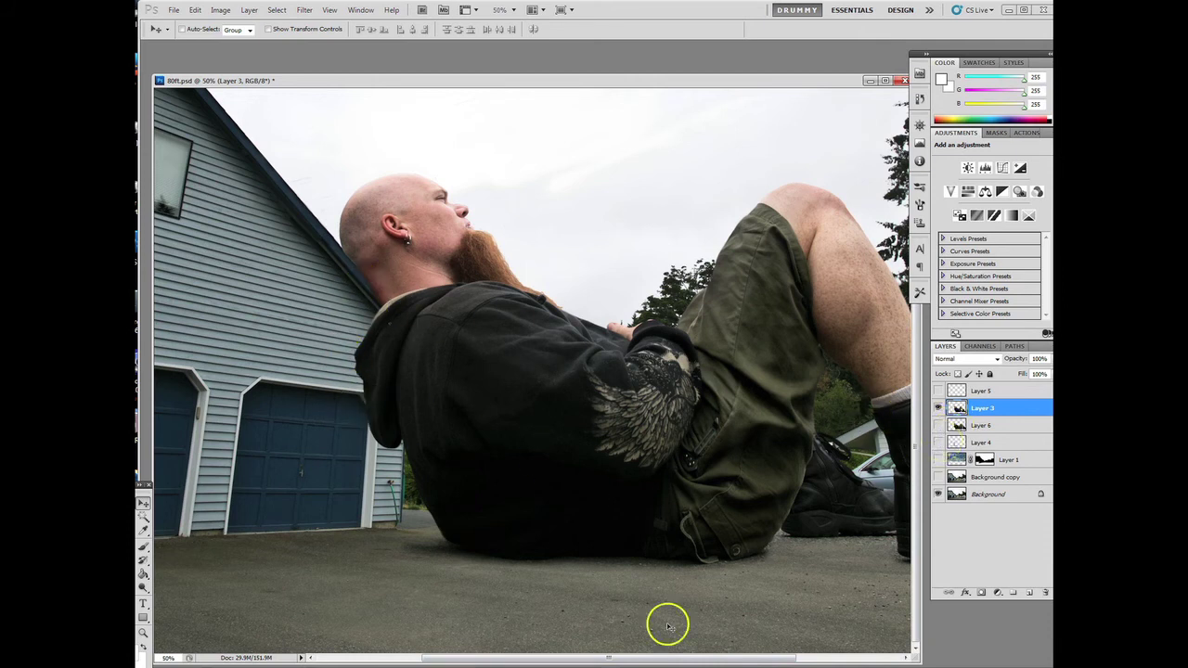
drag(639, 657, 621, 657)
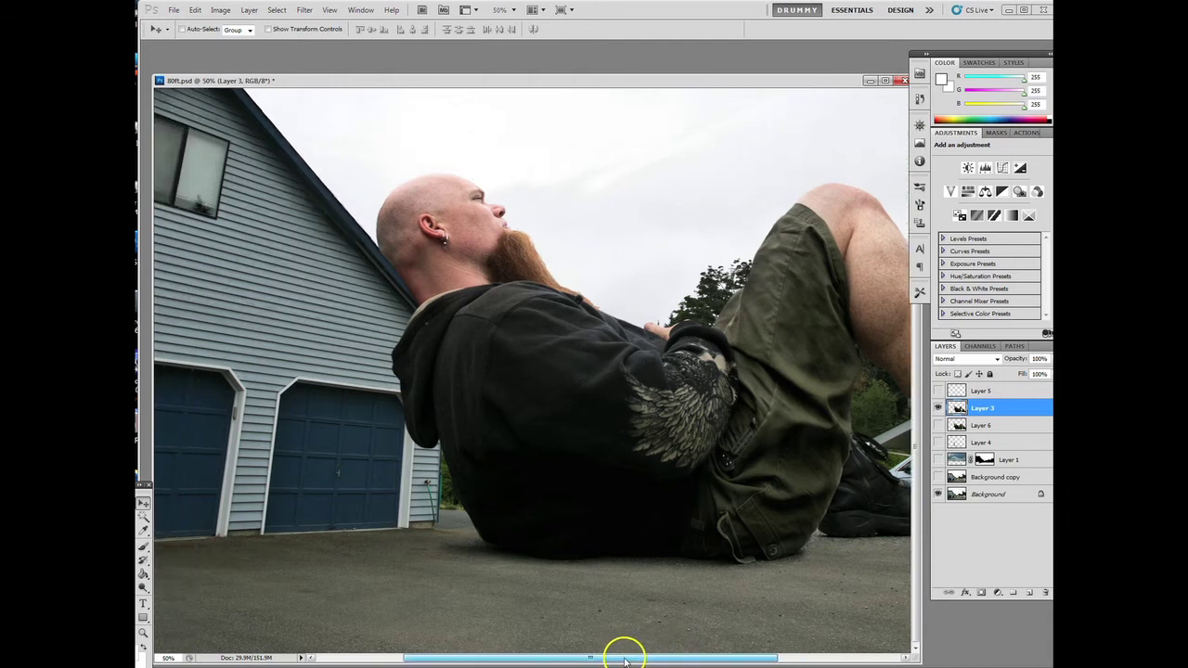
Step: Show and select Layer 4 to add the man's shadows on the garage and ground, comparing the scene with and without it
click(939, 443)
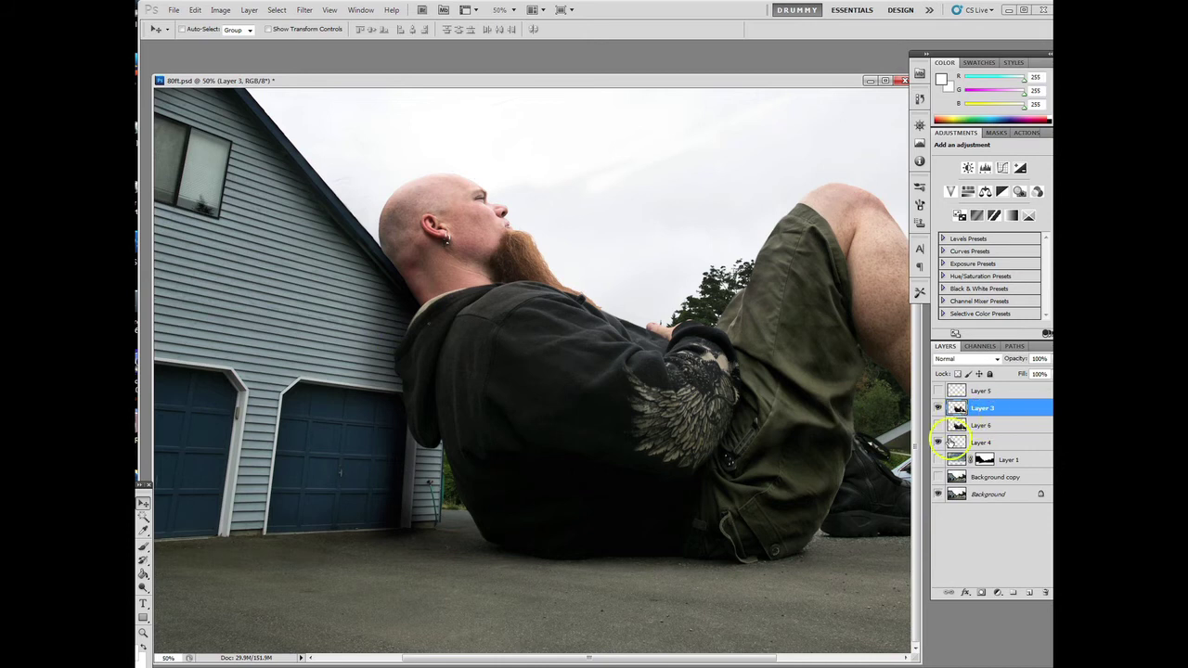
click(955, 443)
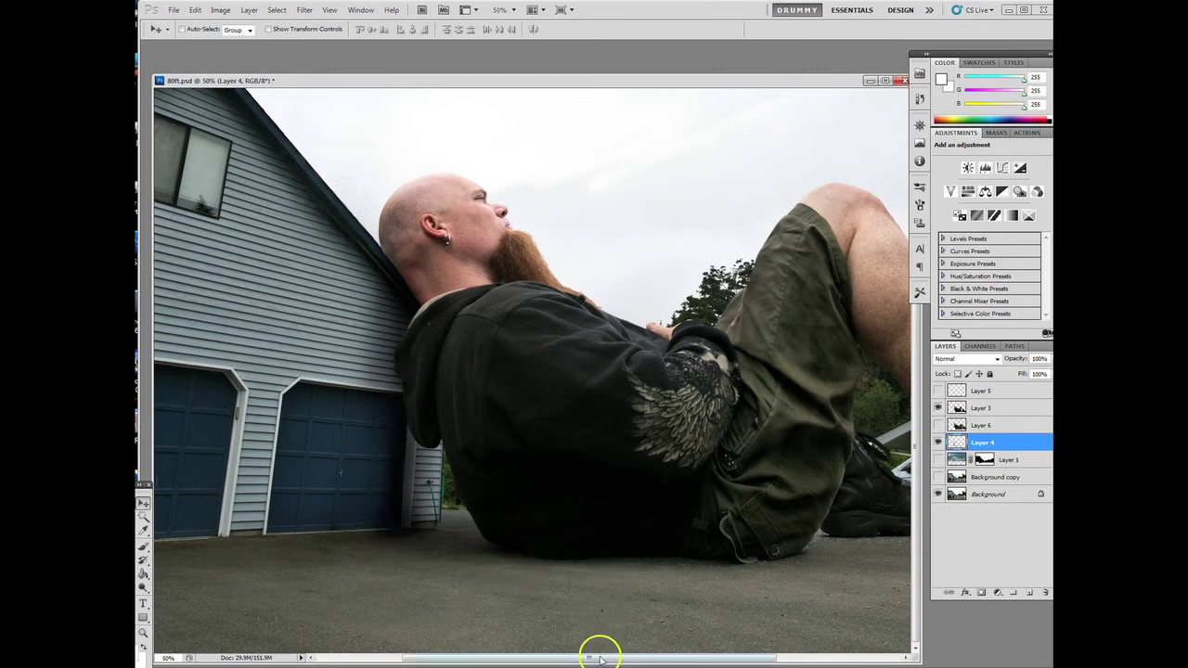
click(938, 443)
click(938, 443)
click(938, 442)
click(938, 443)
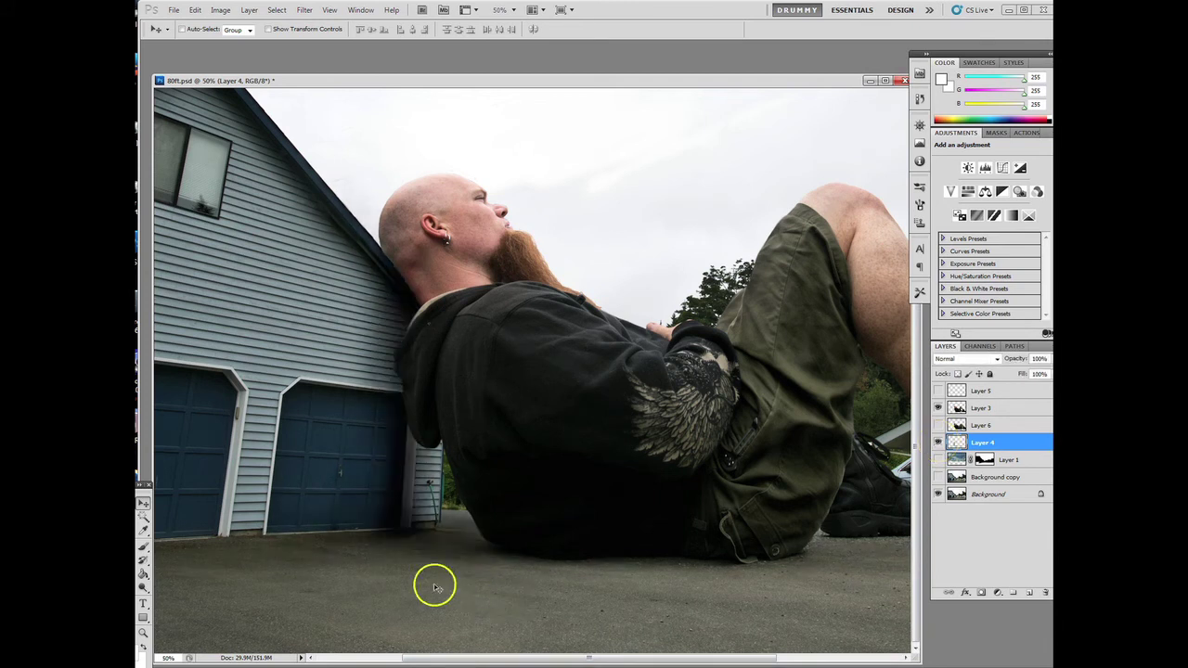
Step: Examine the Layer 4 shadows around the boots, body and garage wall, comparing the boot area with the layer off and on
drag(511, 657, 724, 588)
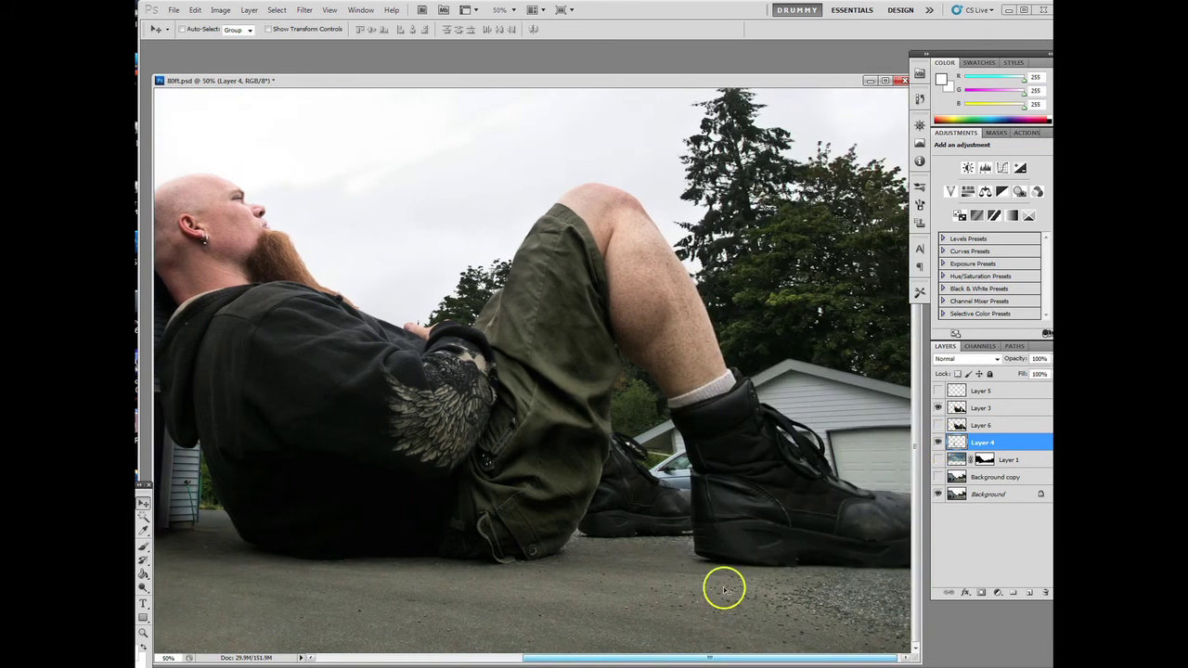
click(938, 443)
click(938, 443)
drag(644, 657, 560, 658)
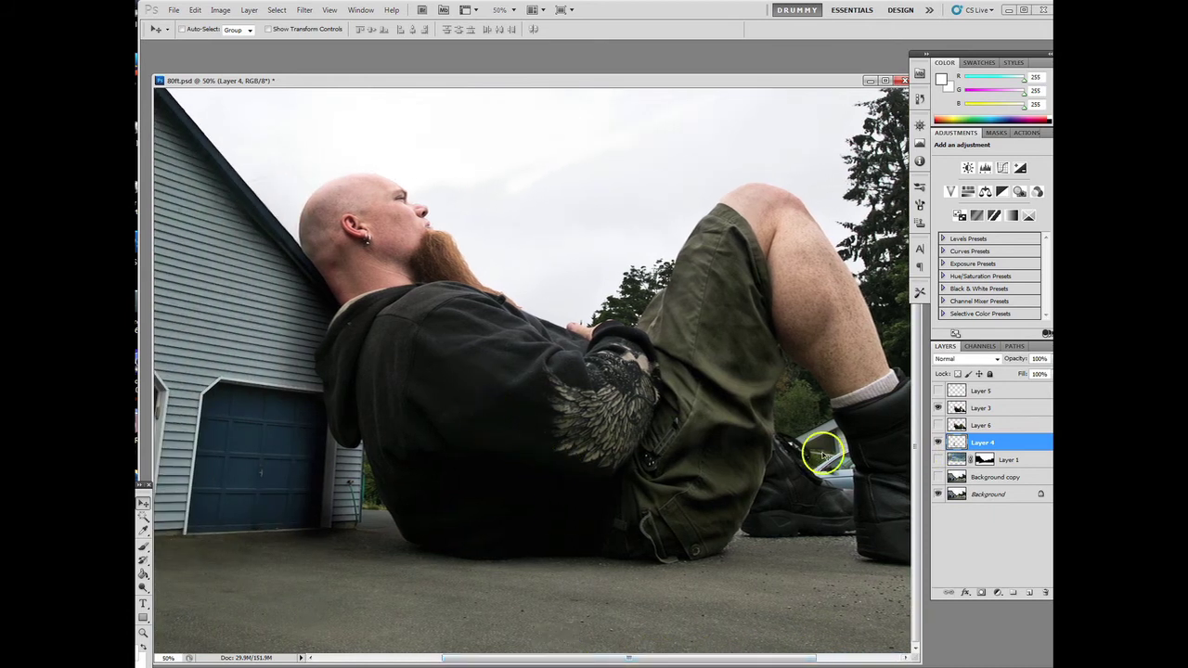
mouse_move(915, 455)
mouse_down()
mouse_move(917, 438)
mouse_move(910, 458)
mouse_up()
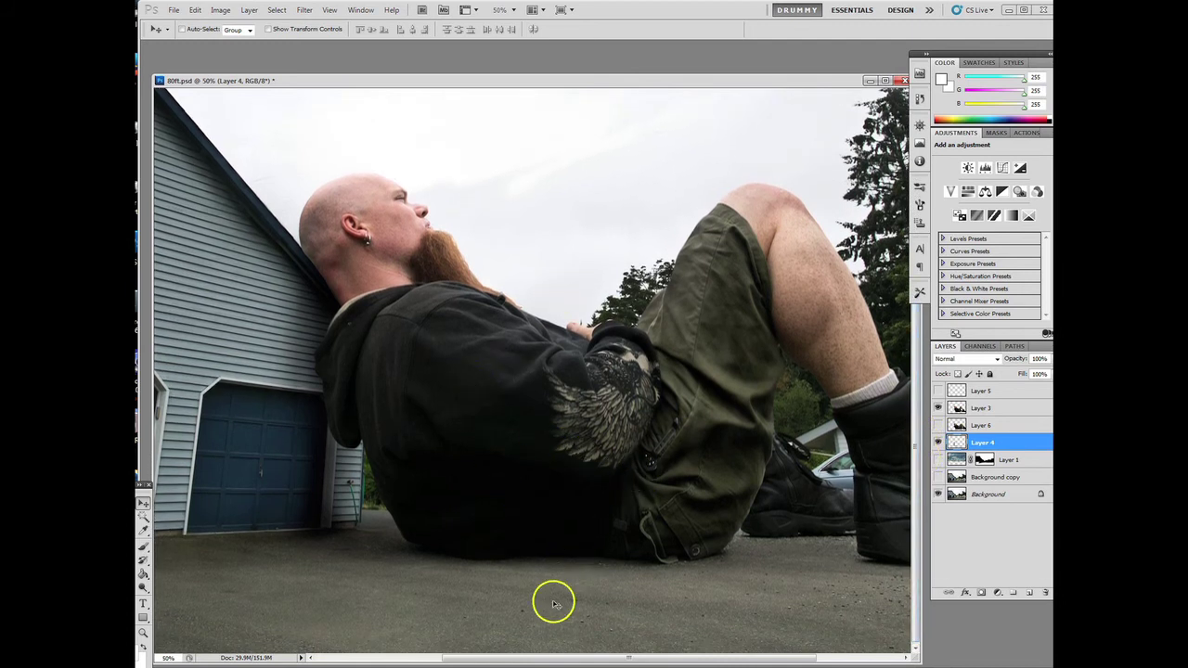
drag(557, 658, 517, 658)
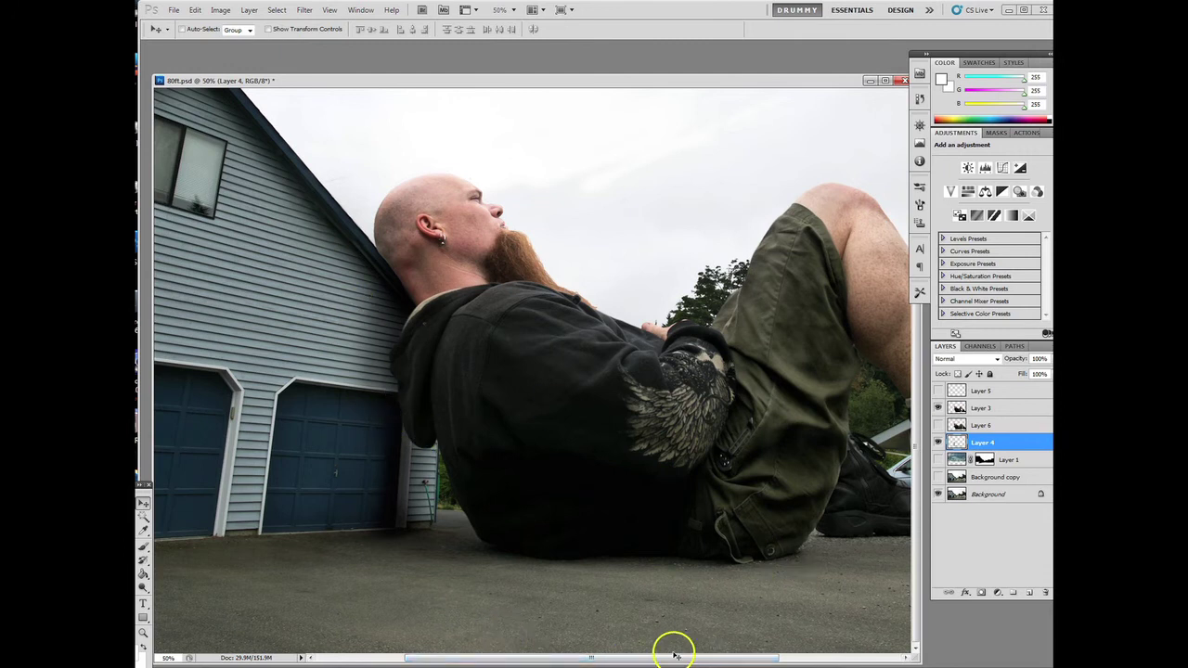
drag(678, 658, 665, 658)
drag(914, 450, 910, 410)
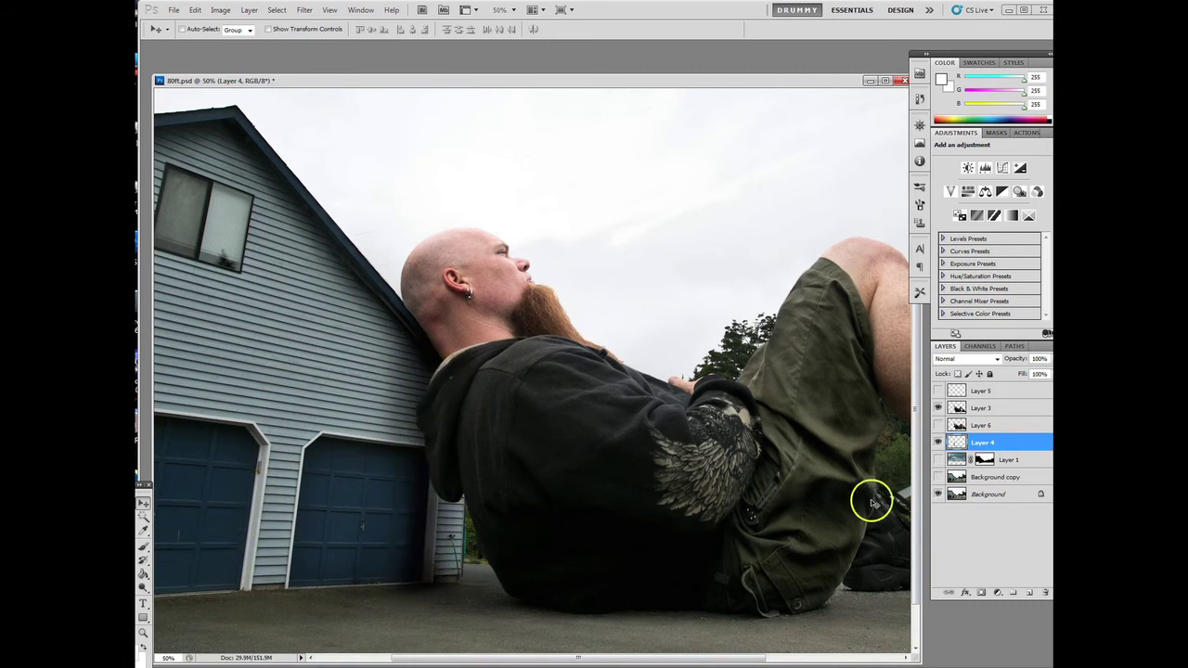
Step: Show the stormy sky on Layer 1 over the empty scene with Layers 3 and 4 hidden, and restore both layers
key(ctrl+minus)
key(ctrl+minus)
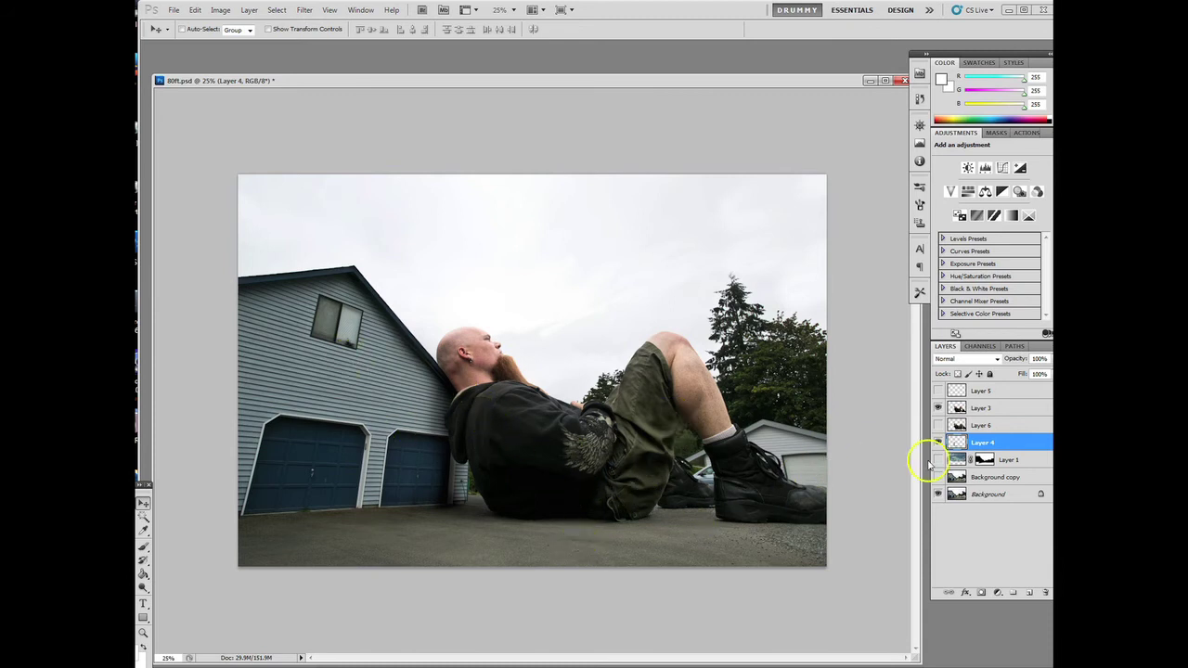
drag(938, 411, 937, 477)
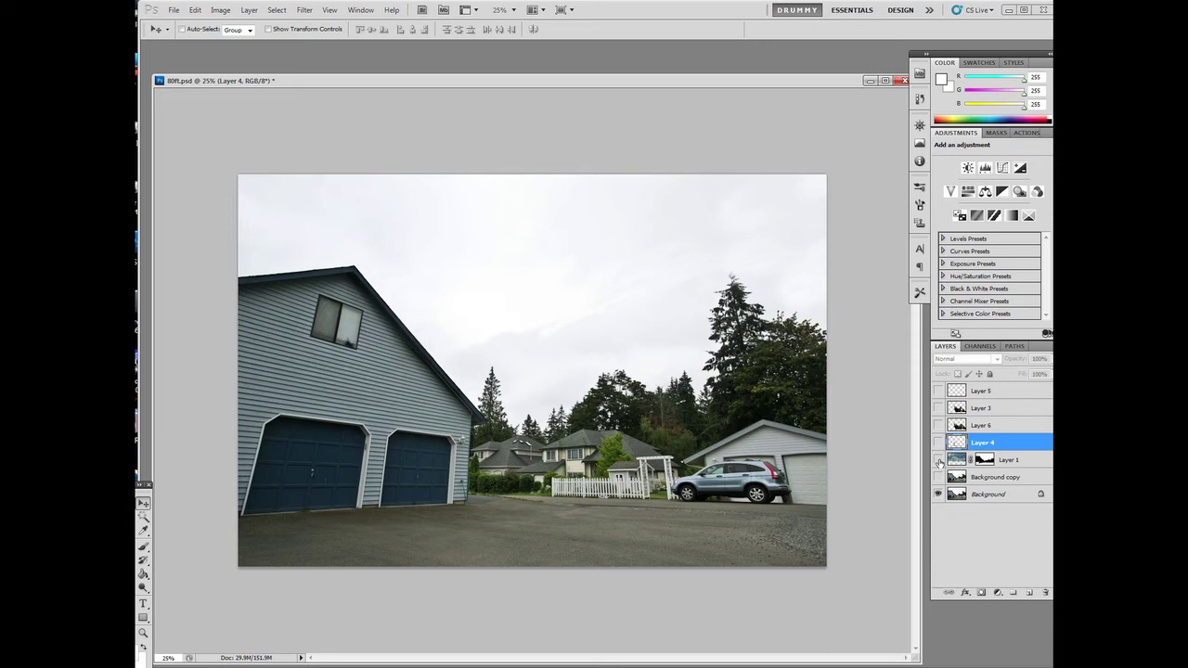
click(938, 461)
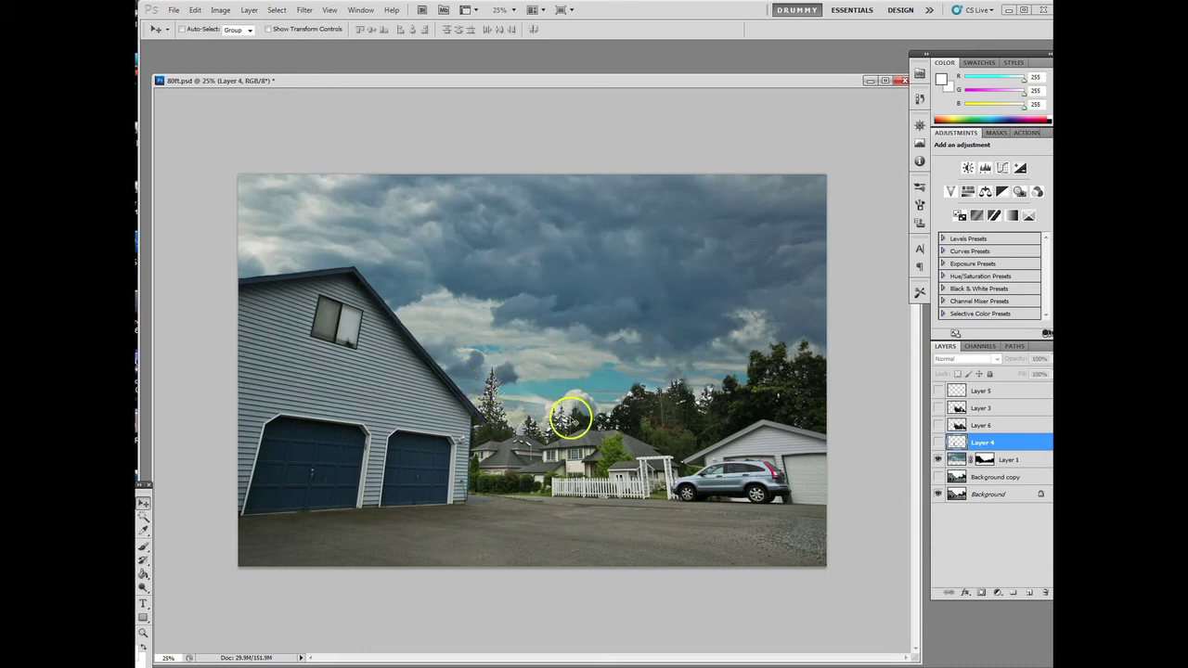
click(938, 408)
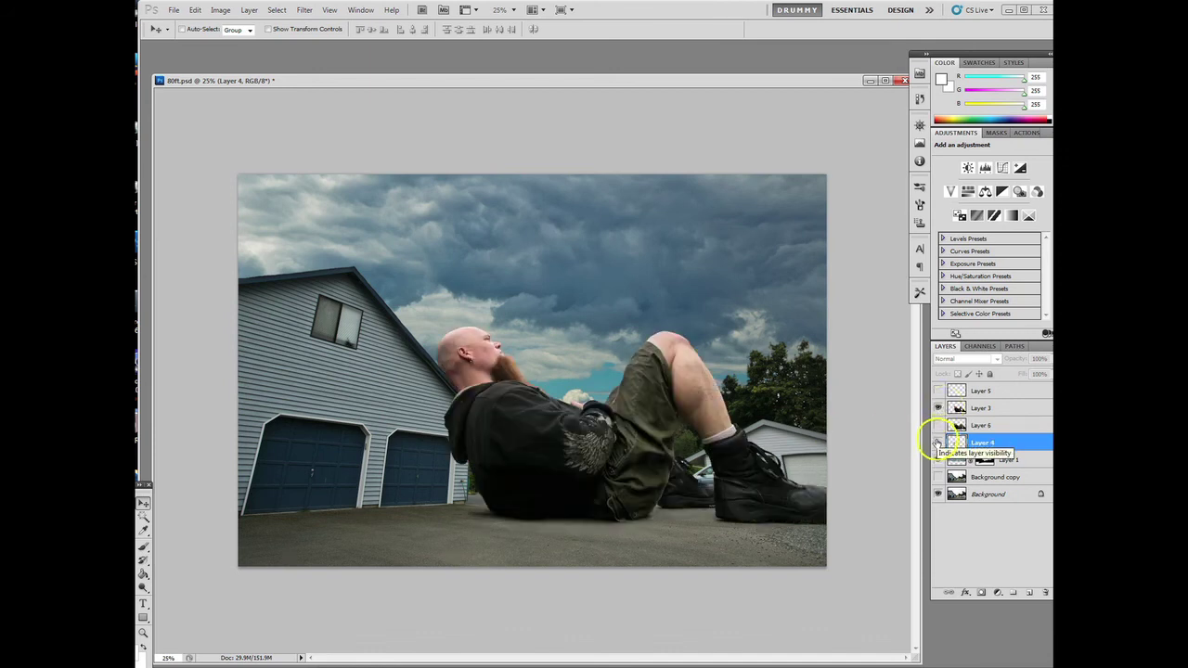
click(938, 443)
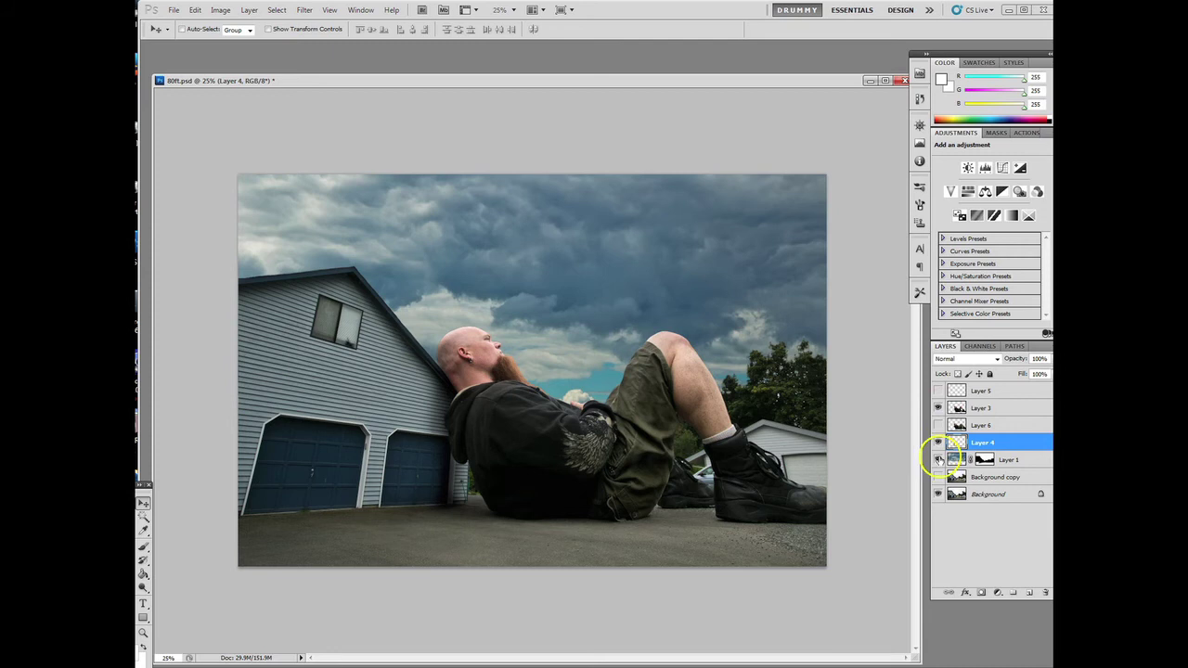
Step: Compare the composite with the Layer 1 sky hidden and shown, checking the trees and the area around the man's knee
click(939, 458)
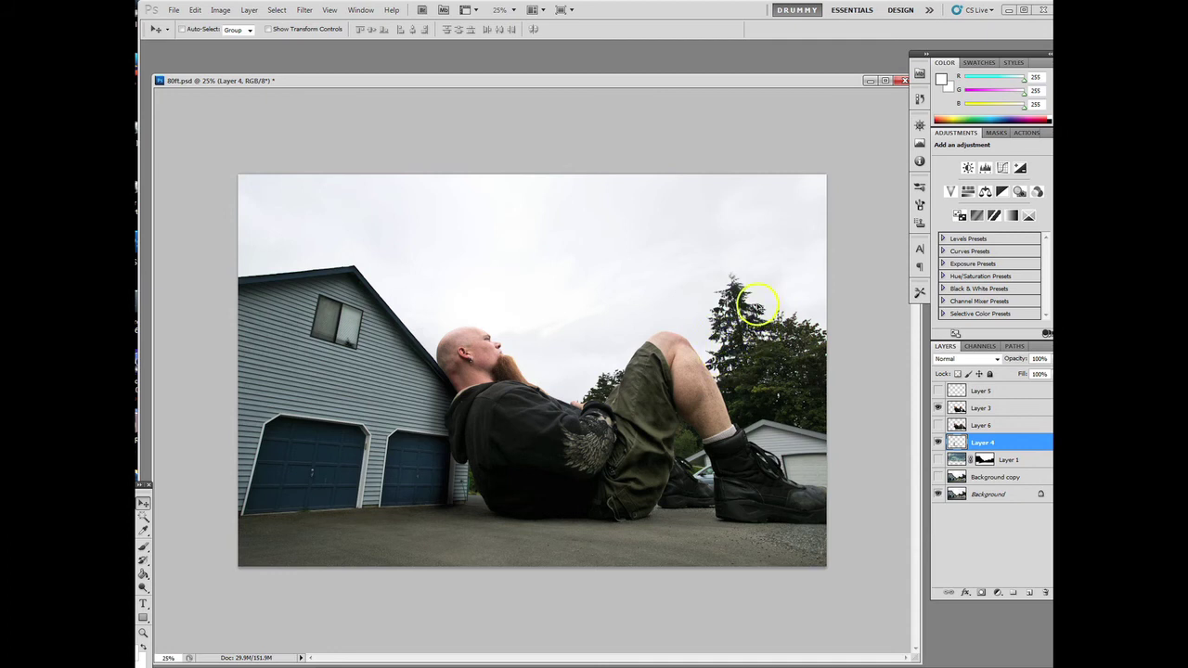
click(937, 459)
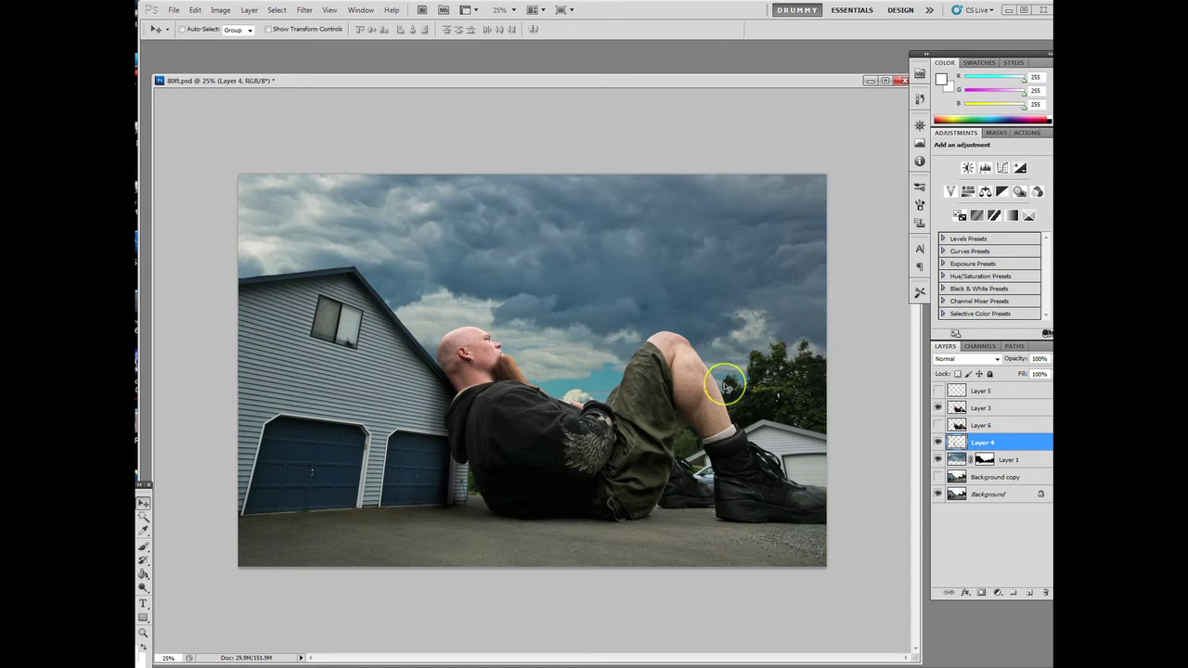
drag(728, 388, 675, 349)
click(937, 460)
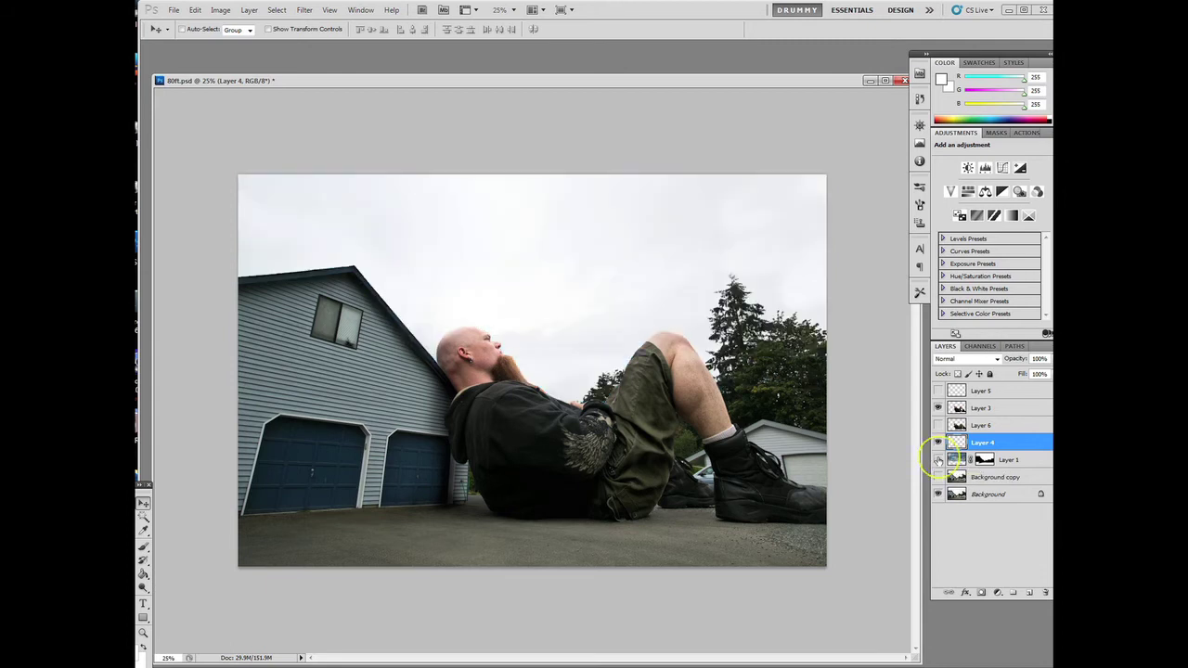
click(938, 460)
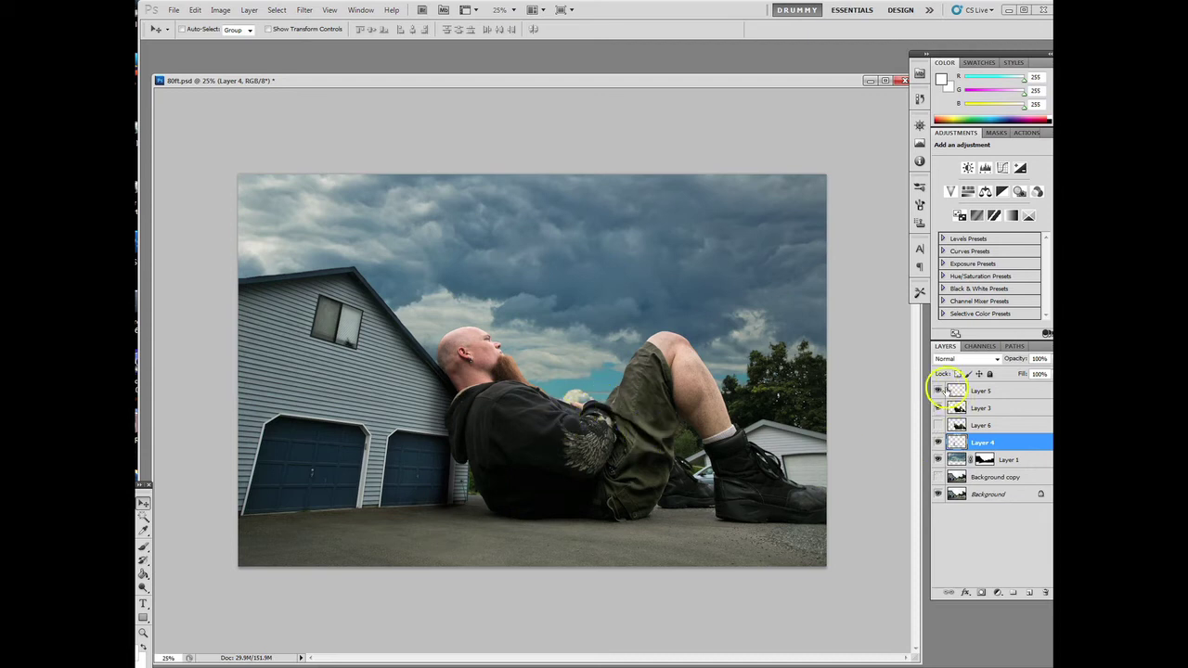
Step: Show and select Layer 5, comparing the man's head and shoulders with it off and on at 66.7% magnification
click(956, 391)
scroll(538, 417, up, 3)
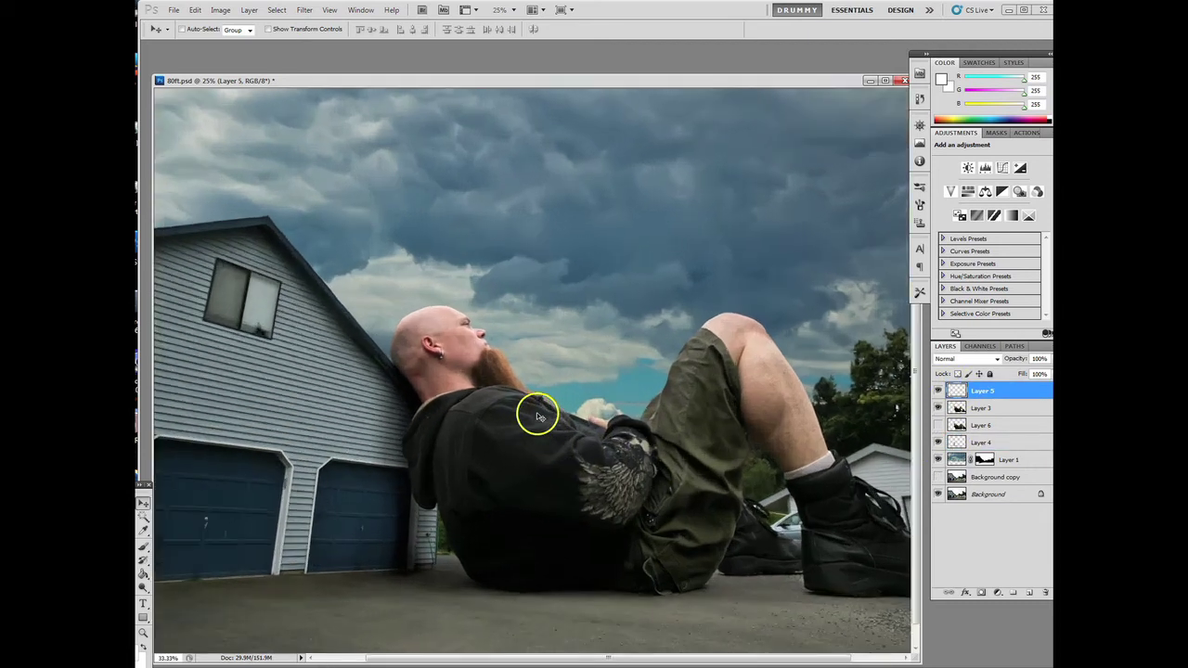
drag(618, 658, 568, 659)
click(937, 390)
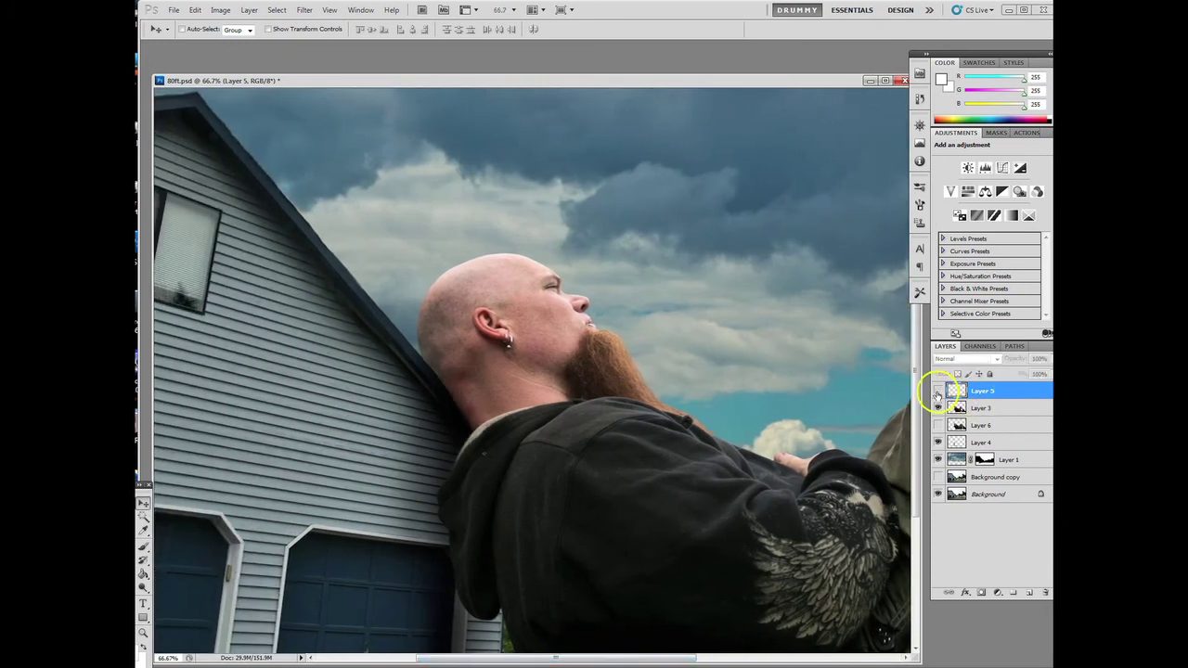
click(932, 390)
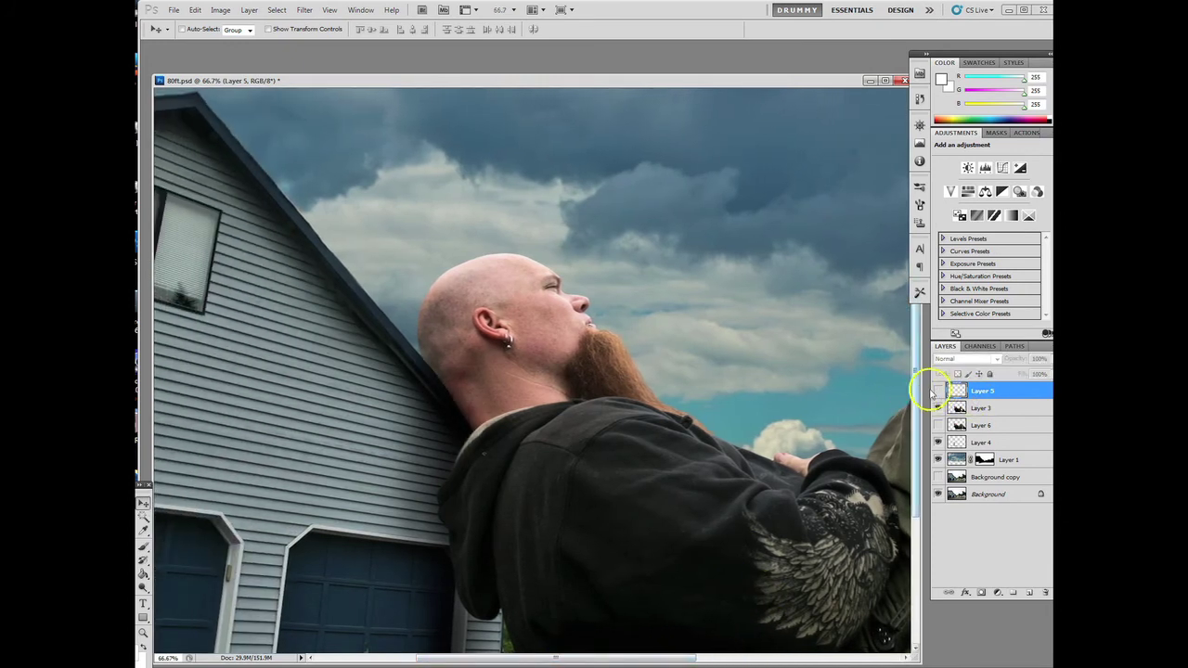
click(937, 391)
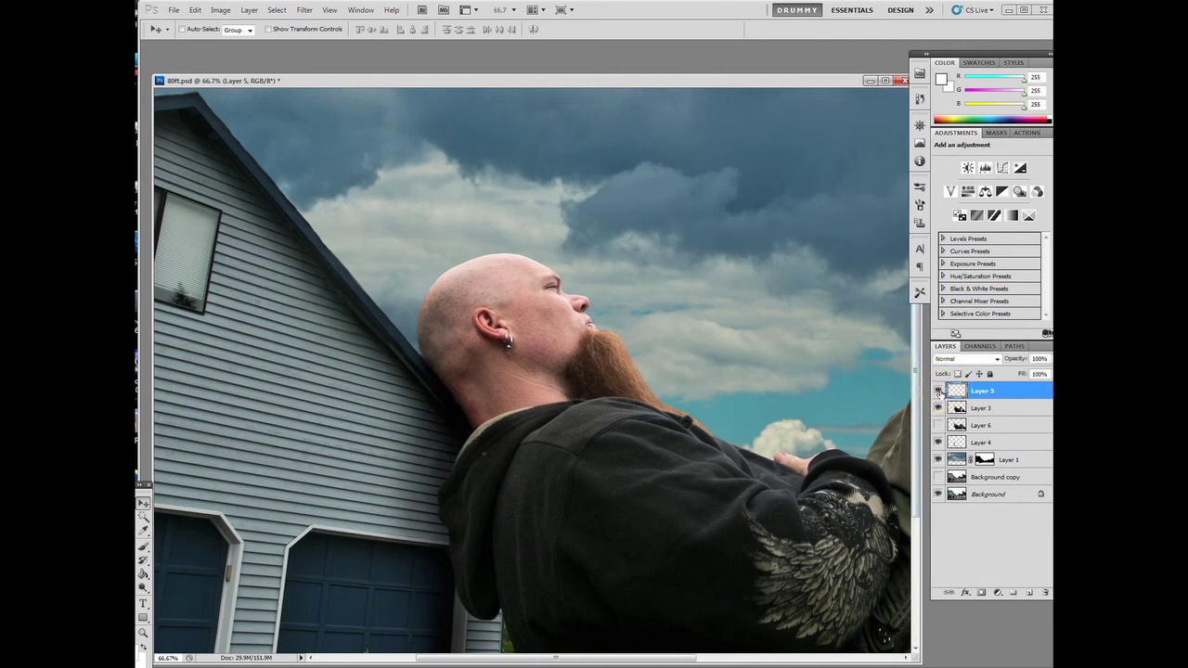
click(938, 391)
click(937, 391)
click(937, 391)
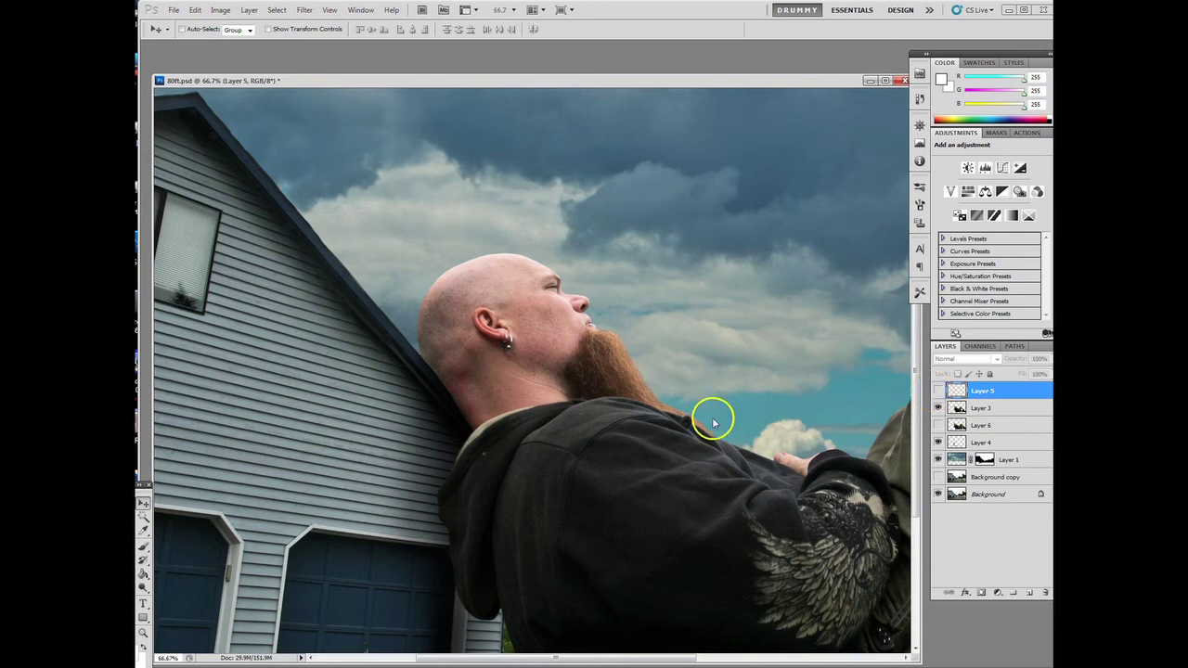
click(937, 391)
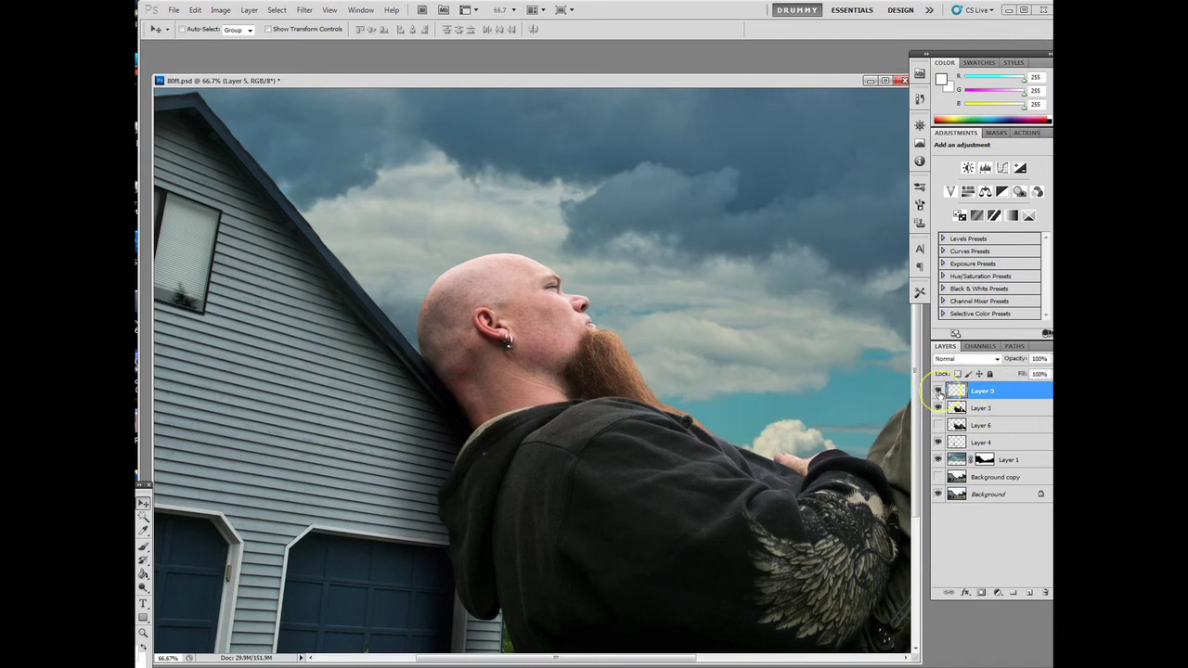
Step: Open the image 80ft-3.jpg from the 2016 folder alongside the composite shown at 25% magnification
key(ctrl+minus)
key(ctrl+minus)
key(ctrl+minus)
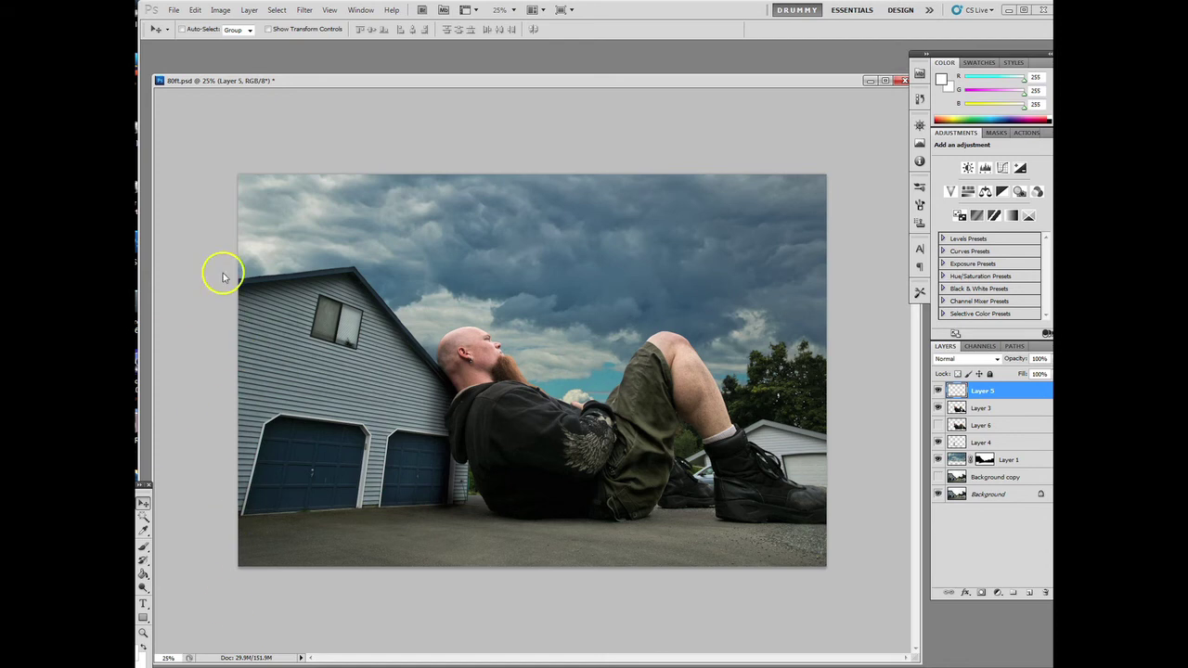
click(174, 10)
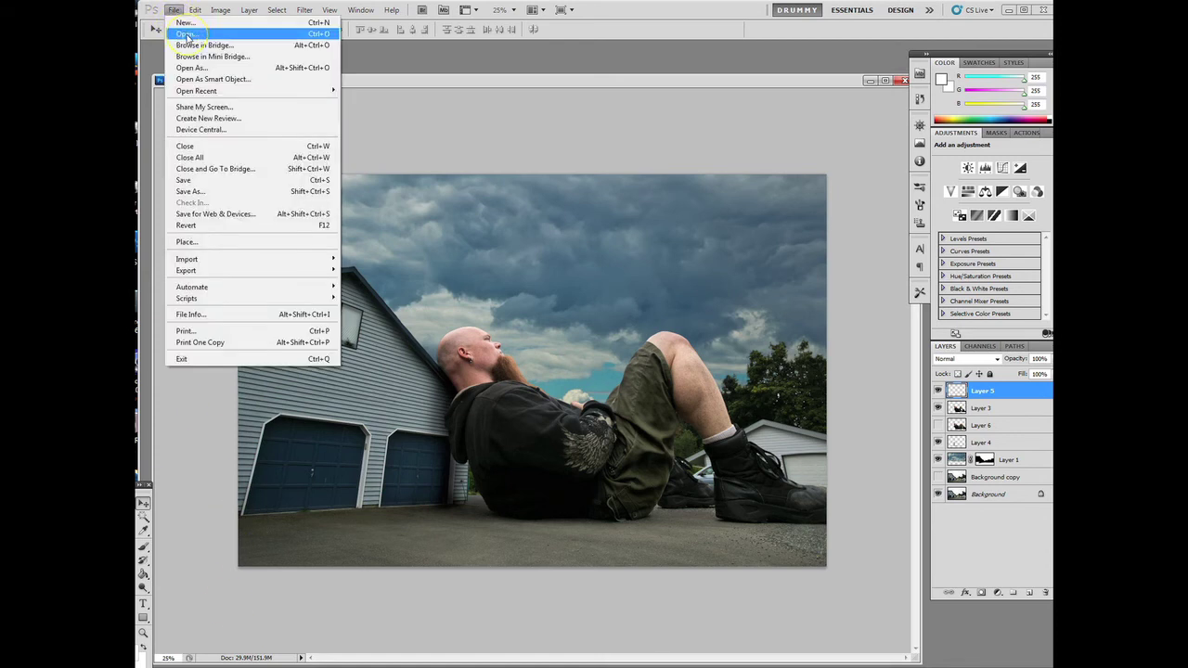
key(Escape)
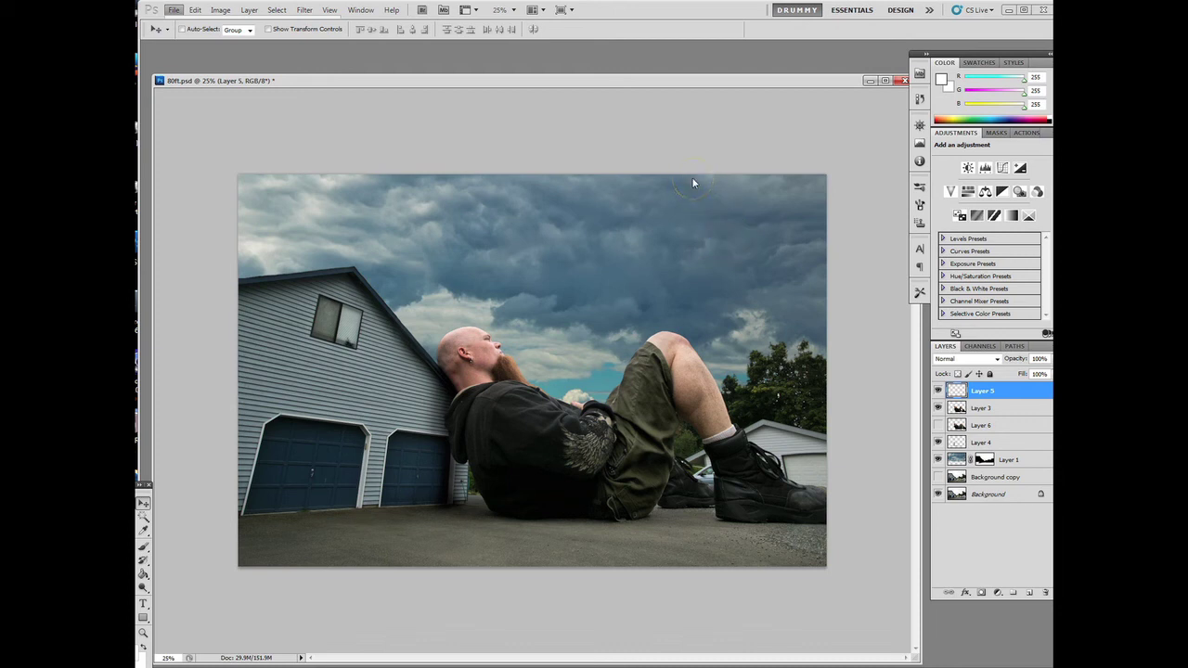
key(ctrl+o)
click(678, 256)
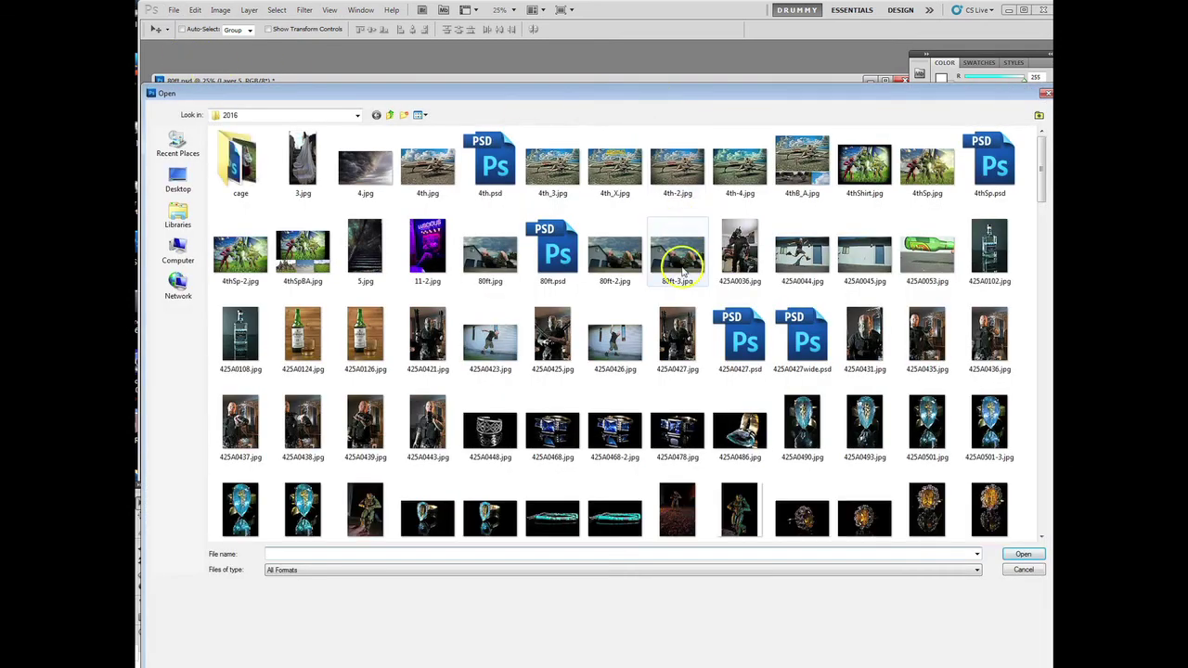
click(1032, 566)
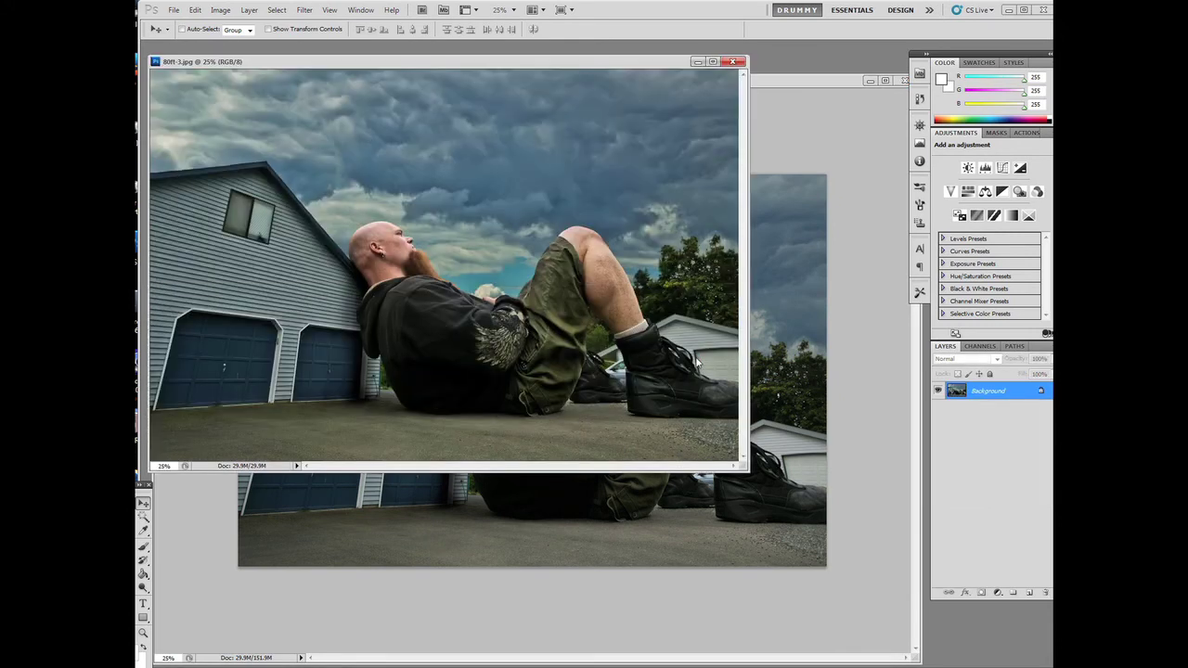
Step: Enlarge and reposition the 80ft-3.jpg window so that part of the 80ft.psd canvas stays exposed beside it
drag(749, 471, 790, 538)
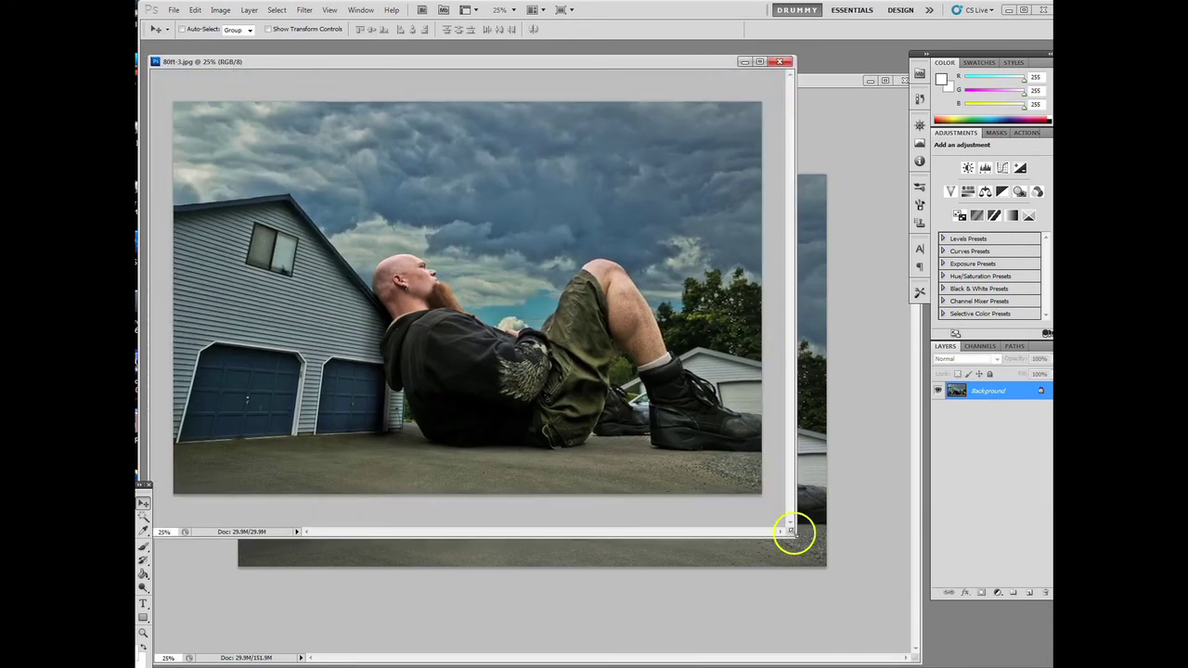
drag(670, 62, 835, 127)
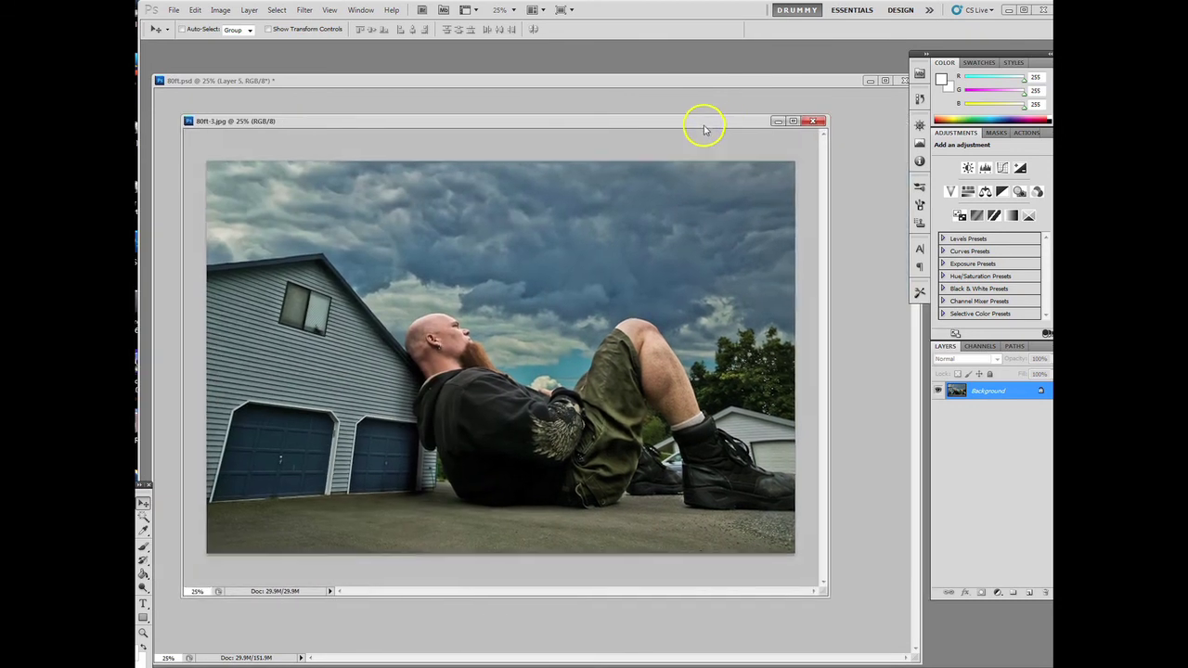
drag(813, 586, 867, 632)
drag(683, 121, 628, 106)
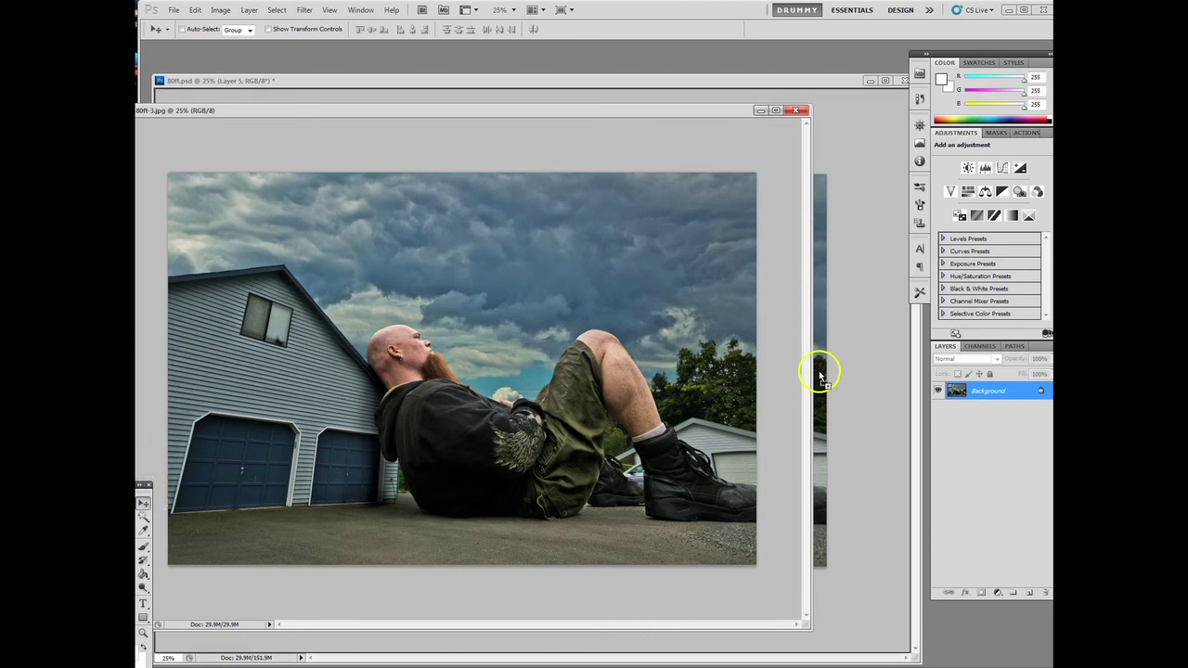
Step: Copy the 80ft-3.jpg image into 80ft.psd as the top layer, accepting the color profile conversion, and align it exactly over the composite
key(ctrl+v)
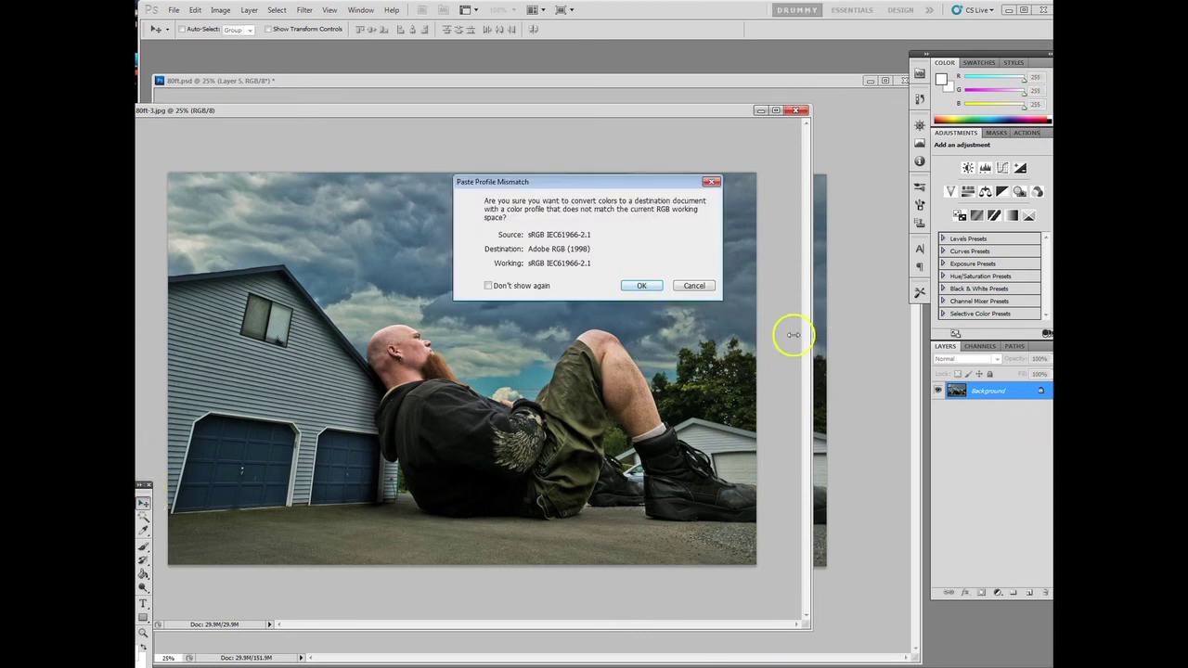
click(641, 286)
click(790, 99)
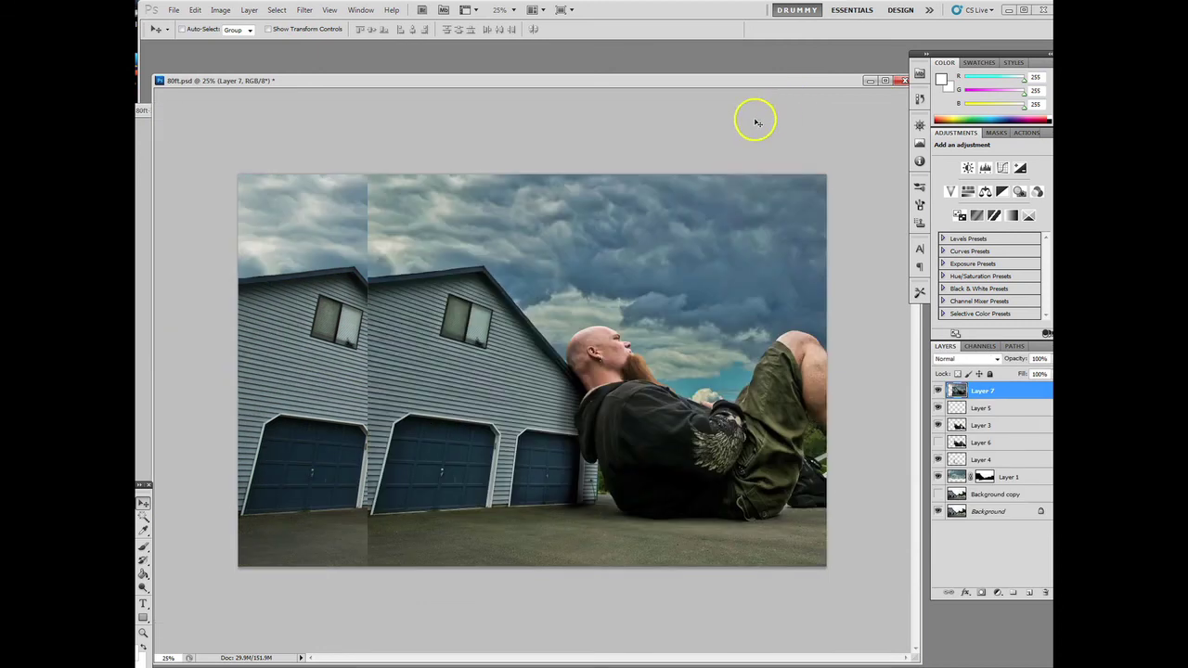
drag(677, 403, 537, 410)
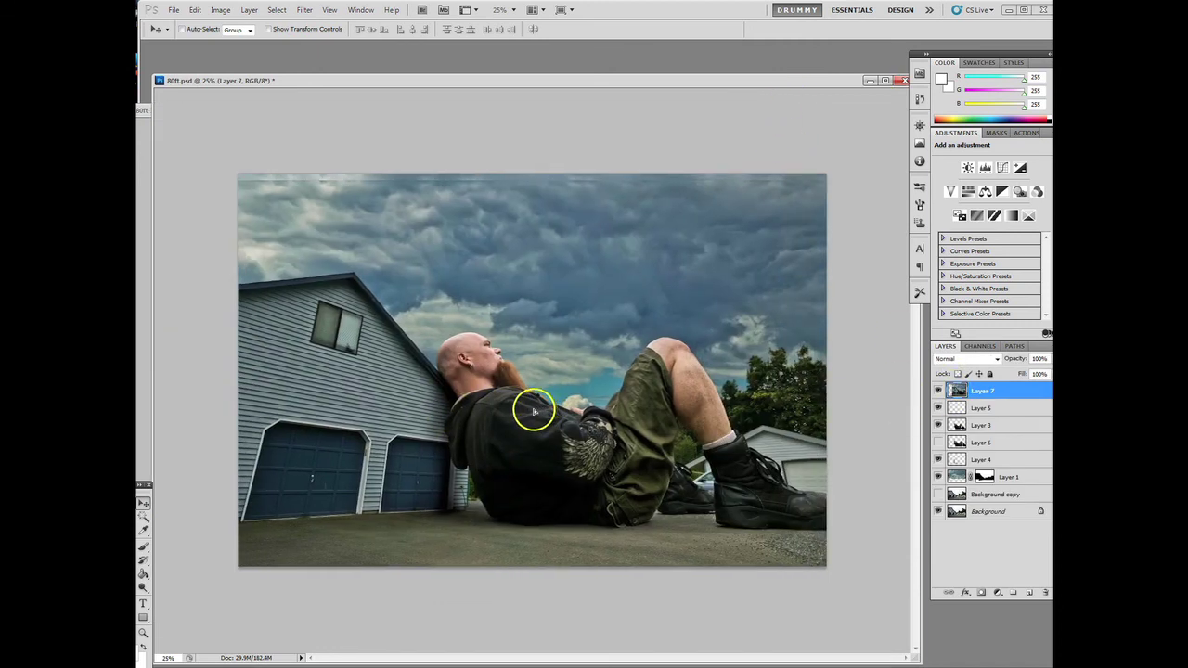
Step: Compare the composite with the processed image on Layer 7 repeatedly shown and hidden, examining the sky, man, garage and driveway, and leave it hidden
click(938, 391)
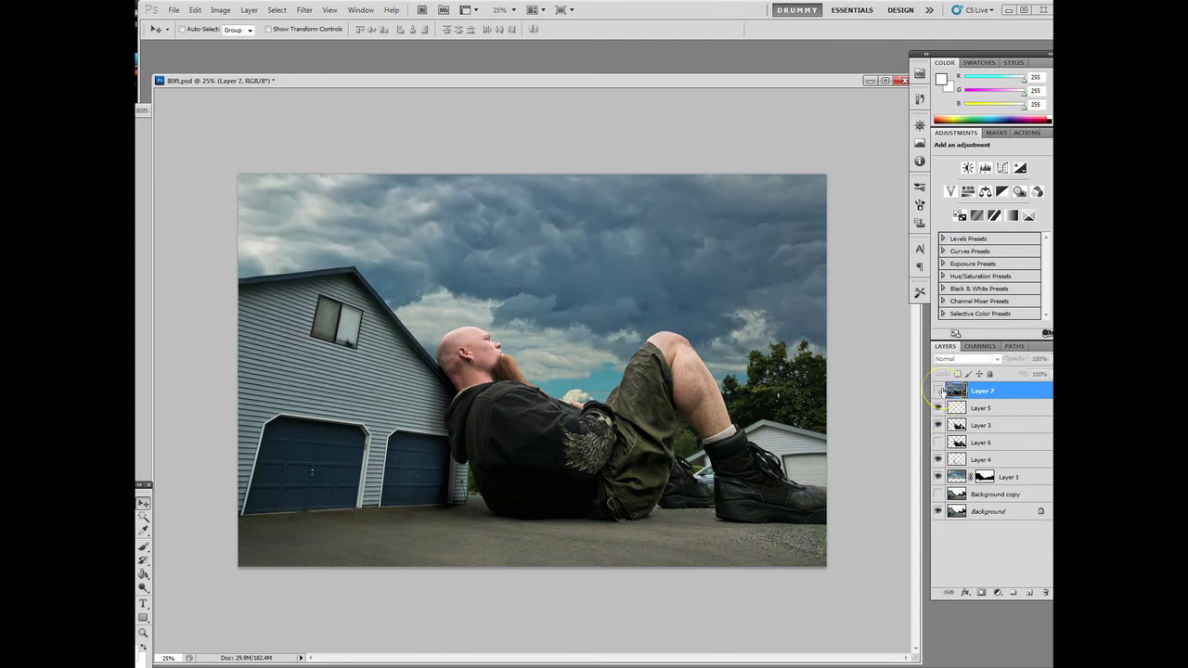
click(938, 390)
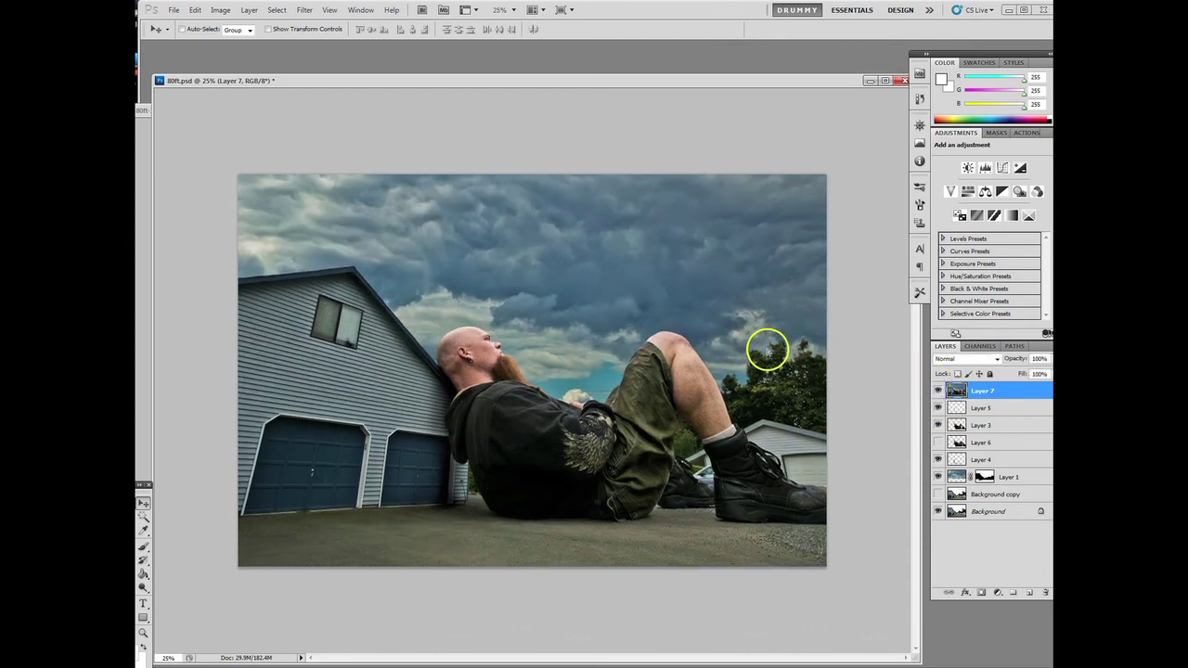
click(938, 390)
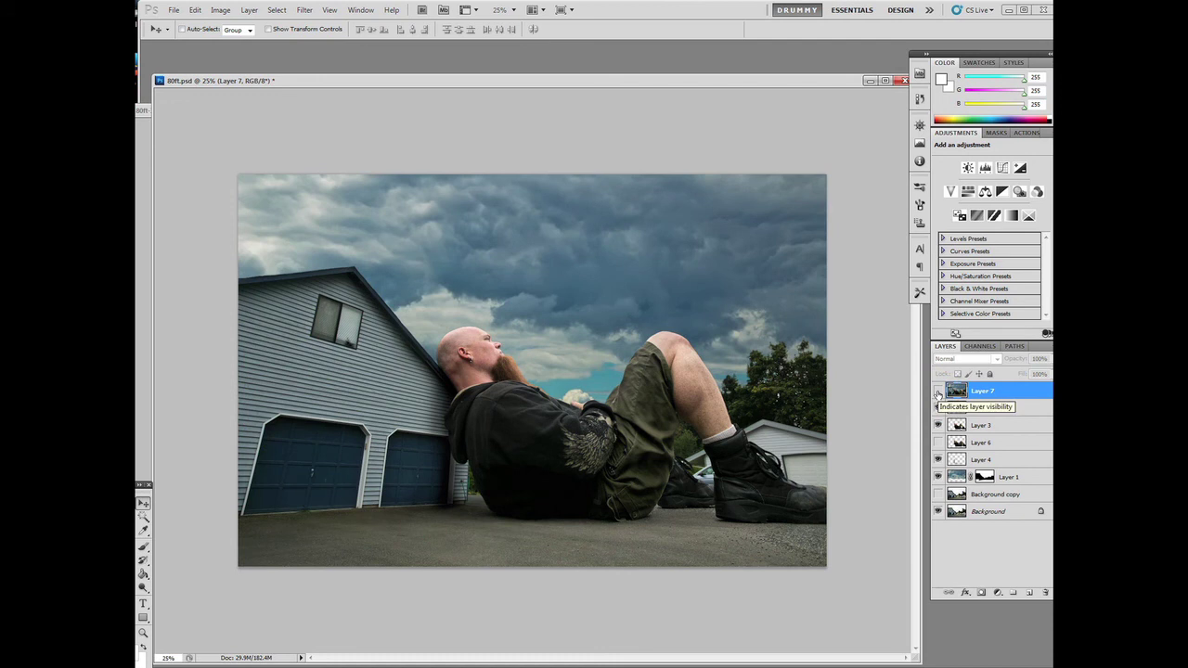
click(938, 391)
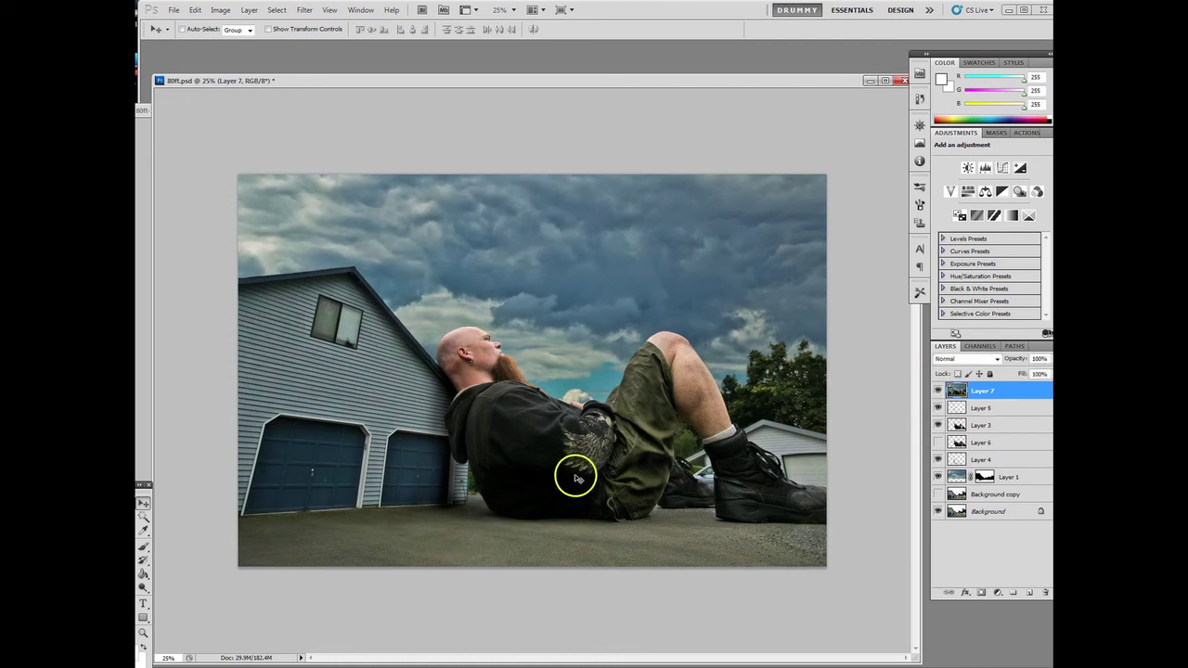
click(938, 391)
click(938, 390)
click(939, 391)
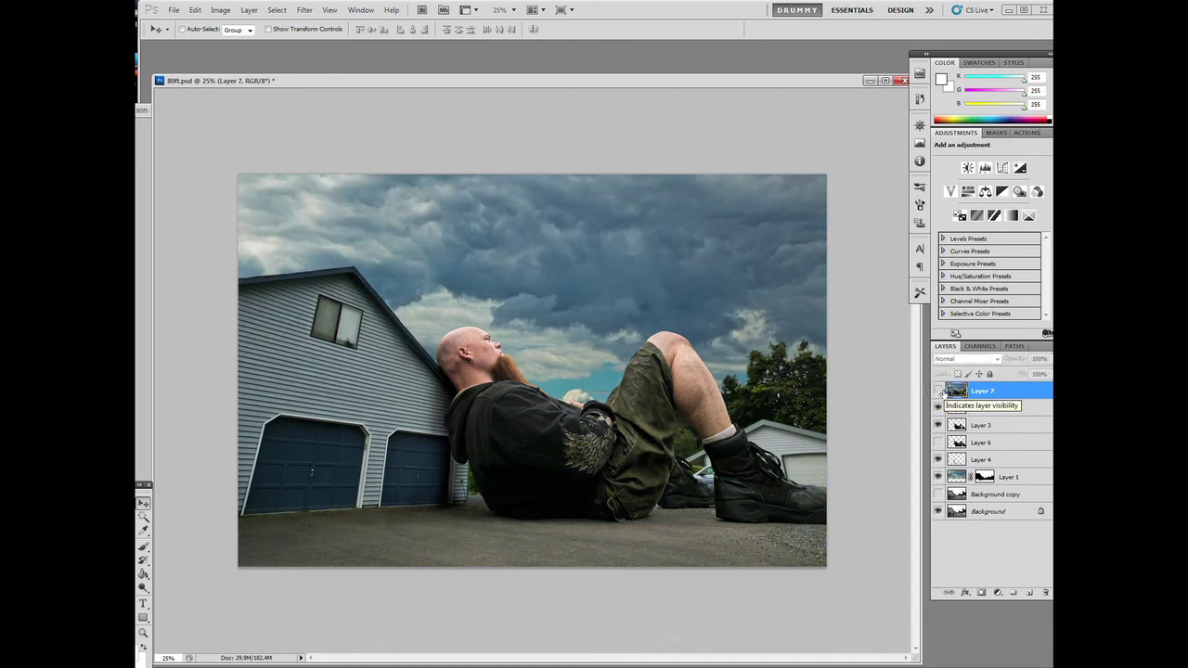
click(938, 391)
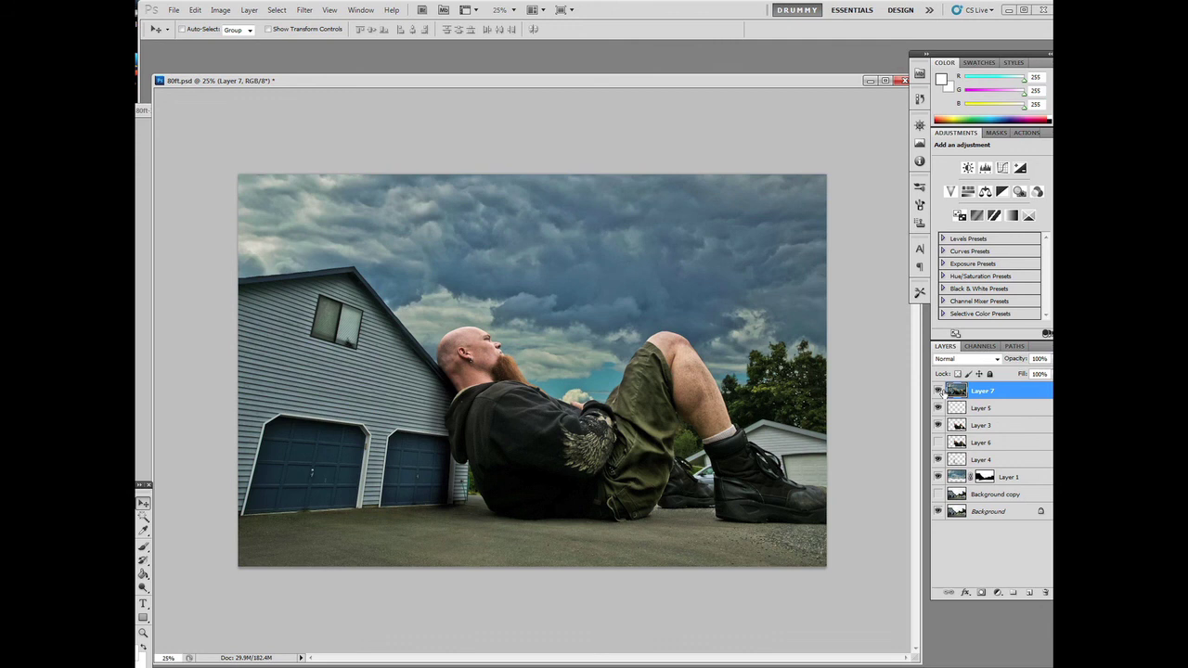
click(938, 391)
click(938, 390)
click(938, 390)
click(938, 390)
click(938, 391)
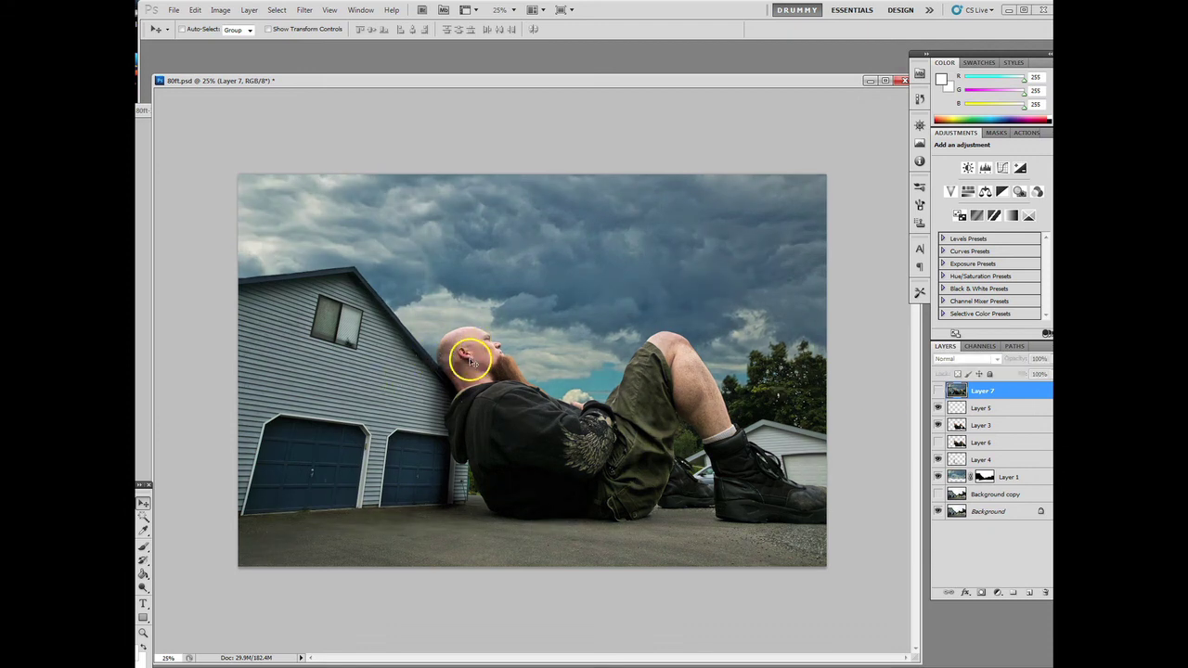
click(939, 391)
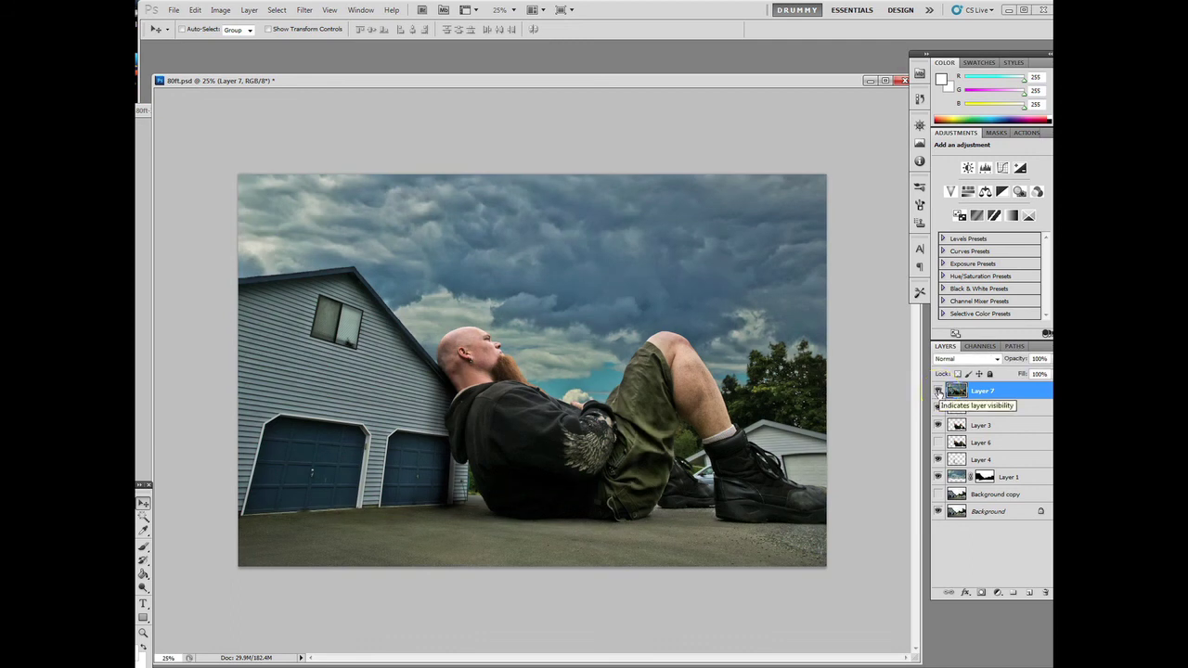
click(938, 391)
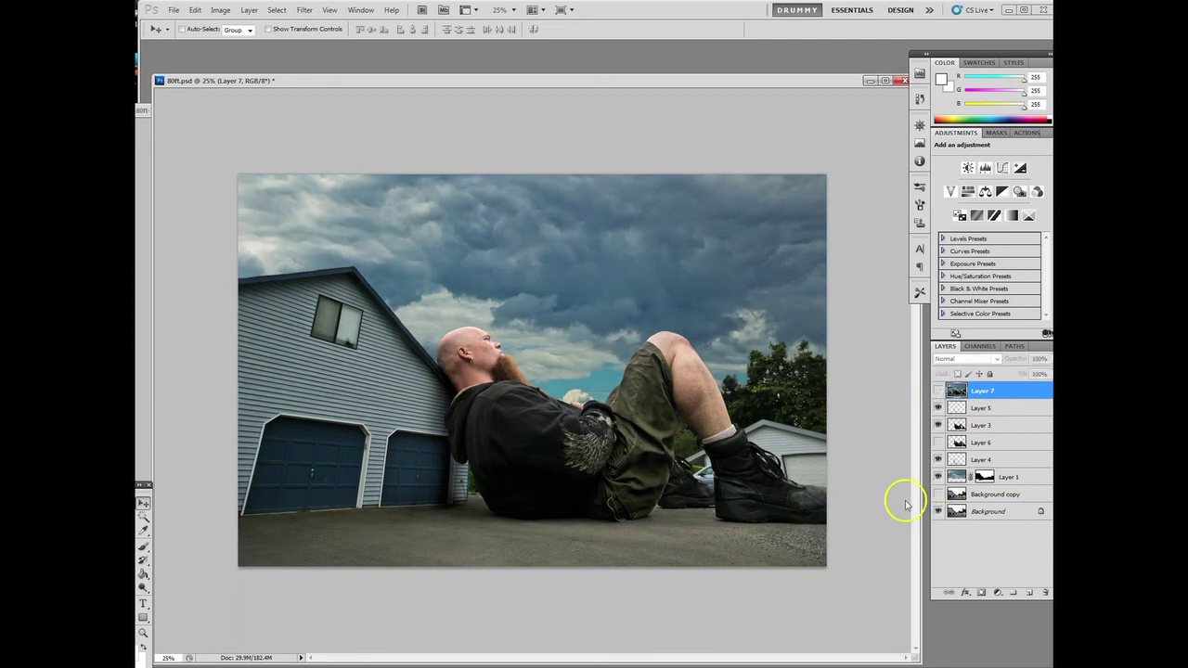